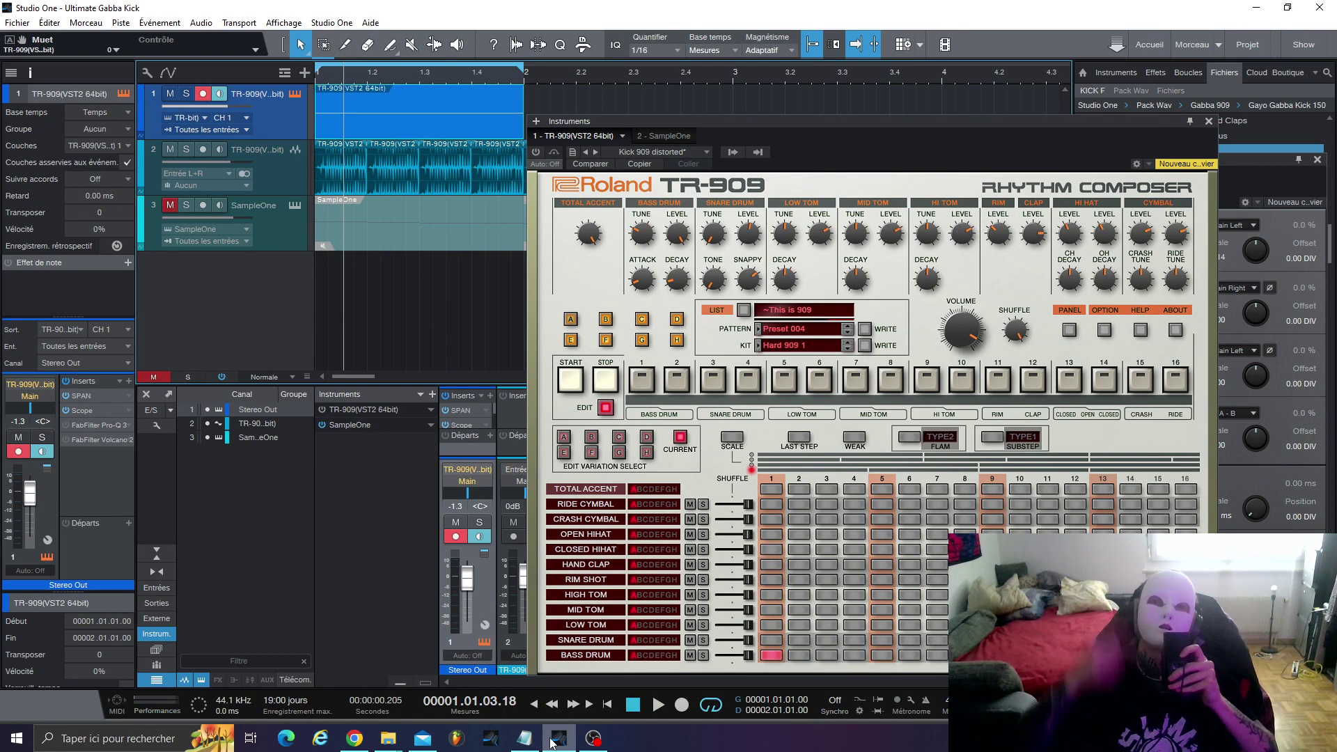
# Step: Close the TR-909 window, audition the existing TR-909 audio track and mute it
pyautogui.click(1209, 122)
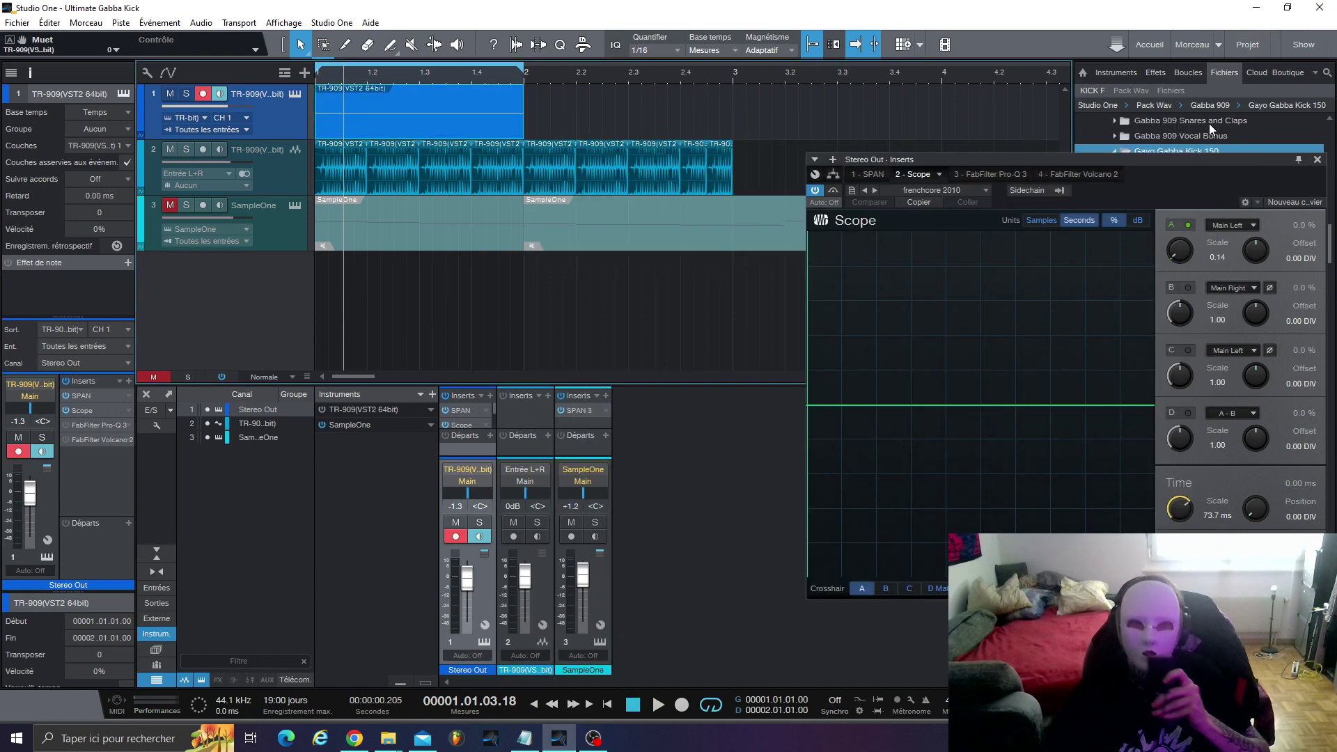
pyautogui.press('space')
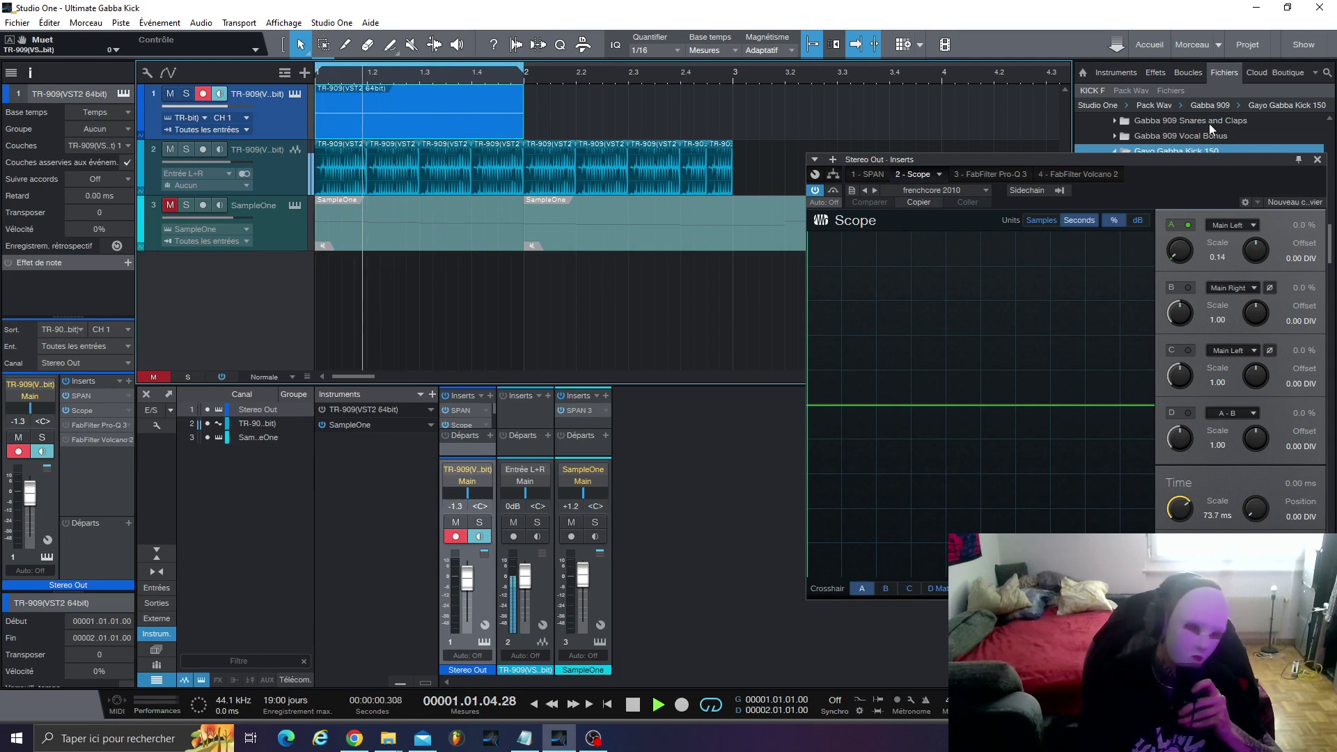
pyautogui.press('space')
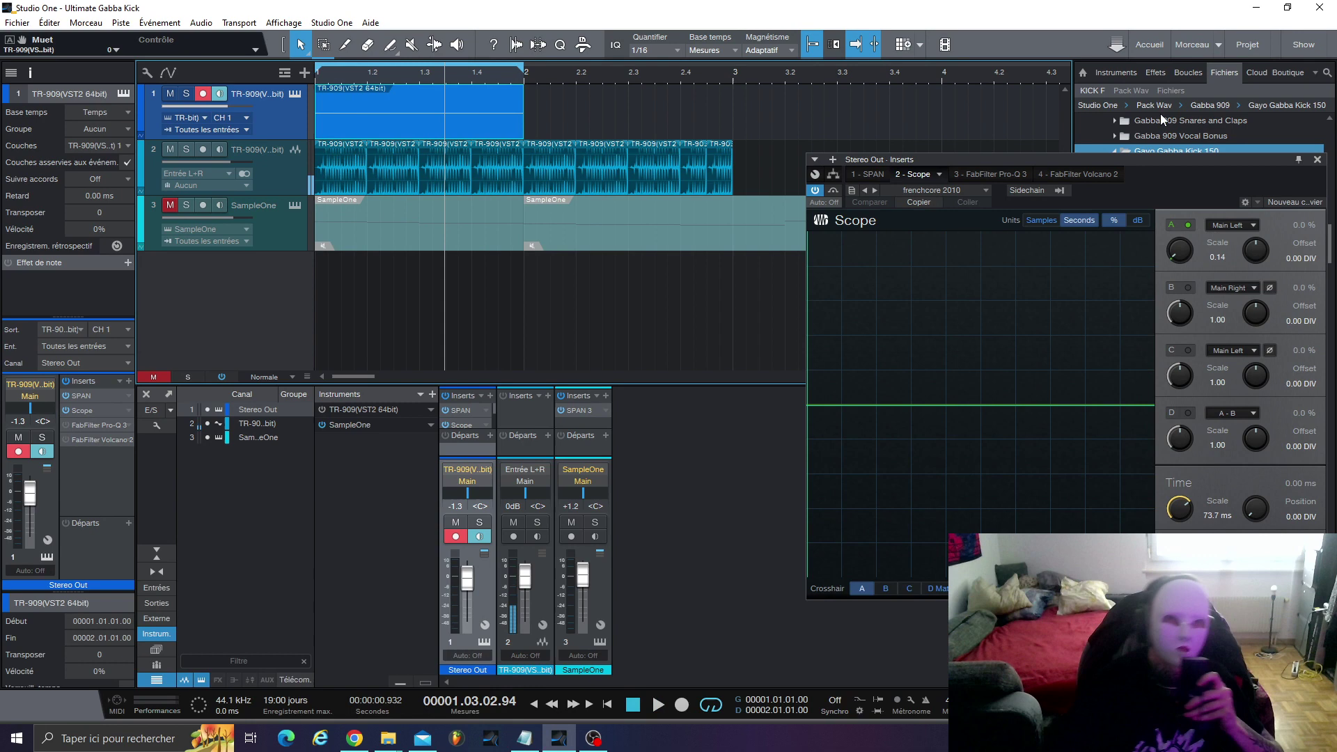
pyautogui.click(170, 150)
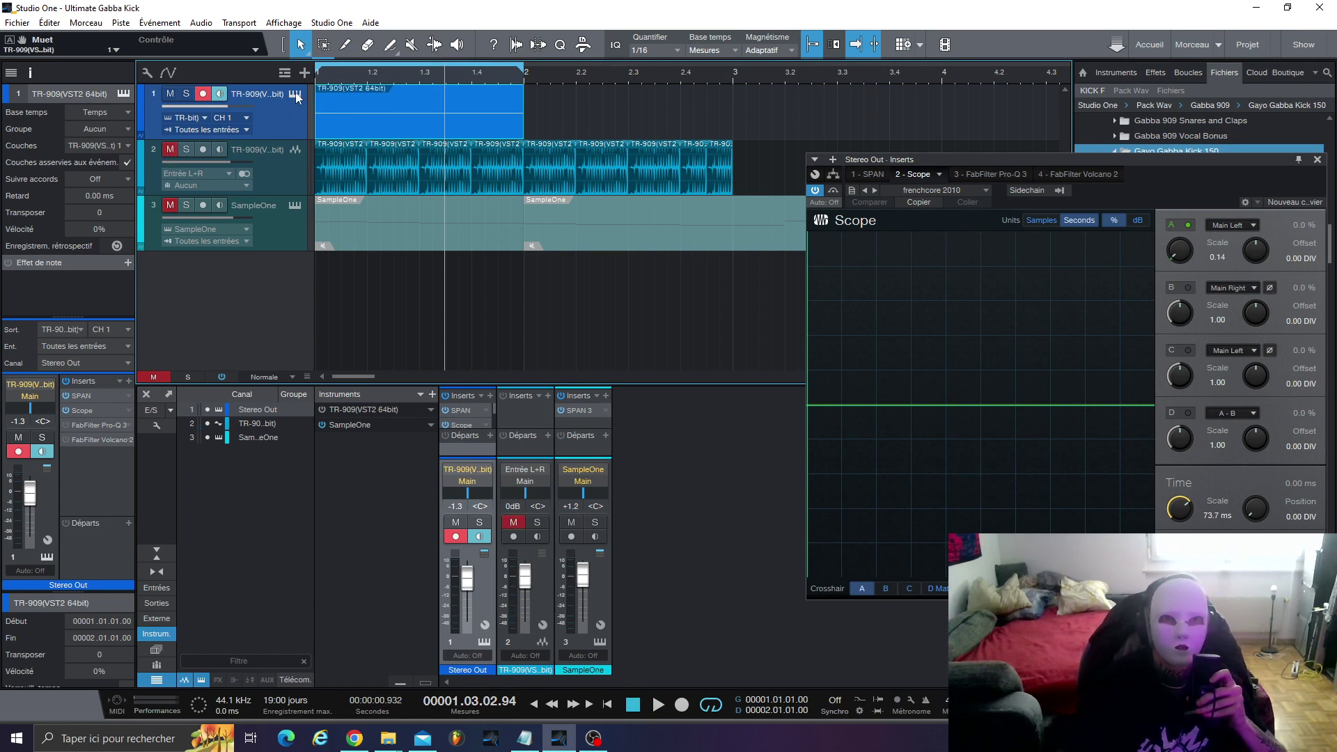
# Step: Open the TR-909 instrument and add a bass drum hit on step 5 of the pattern
pyautogui.click(297, 96)
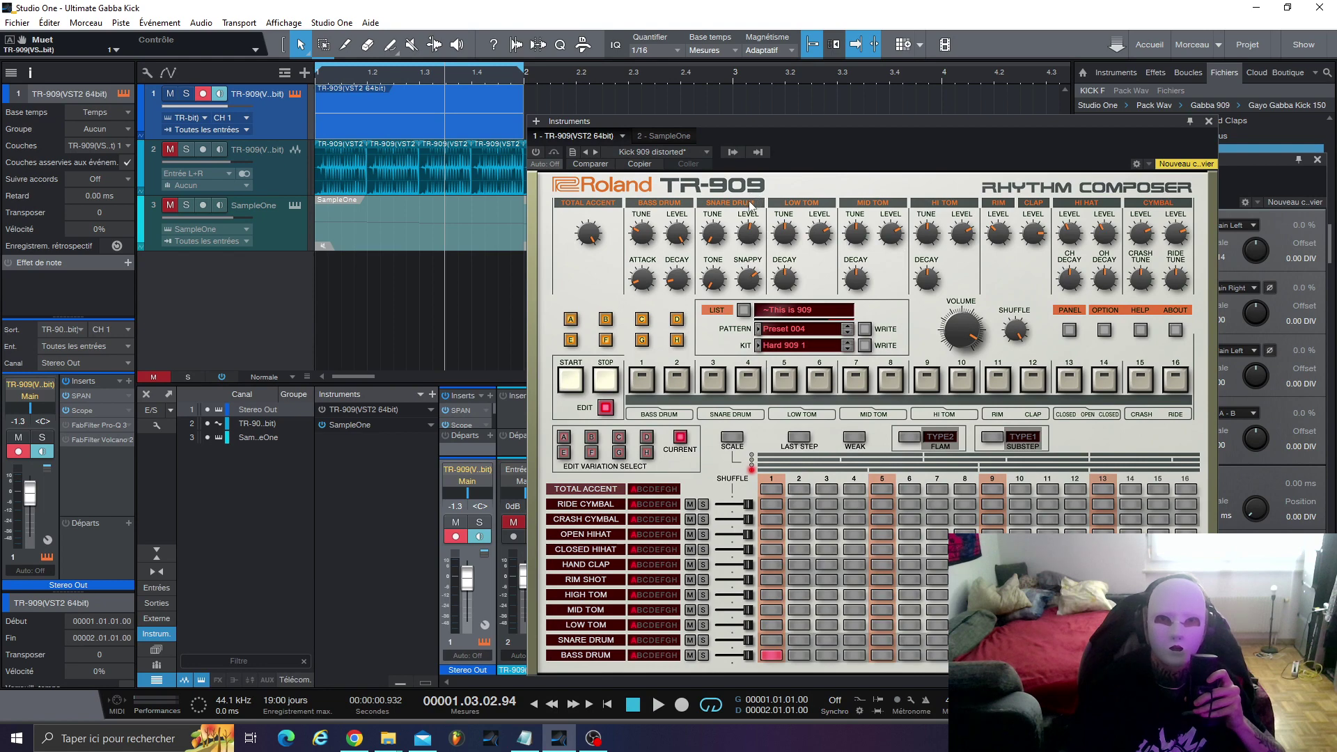
pyautogui.click(606, 412)
pyautogui.click(606, 556)
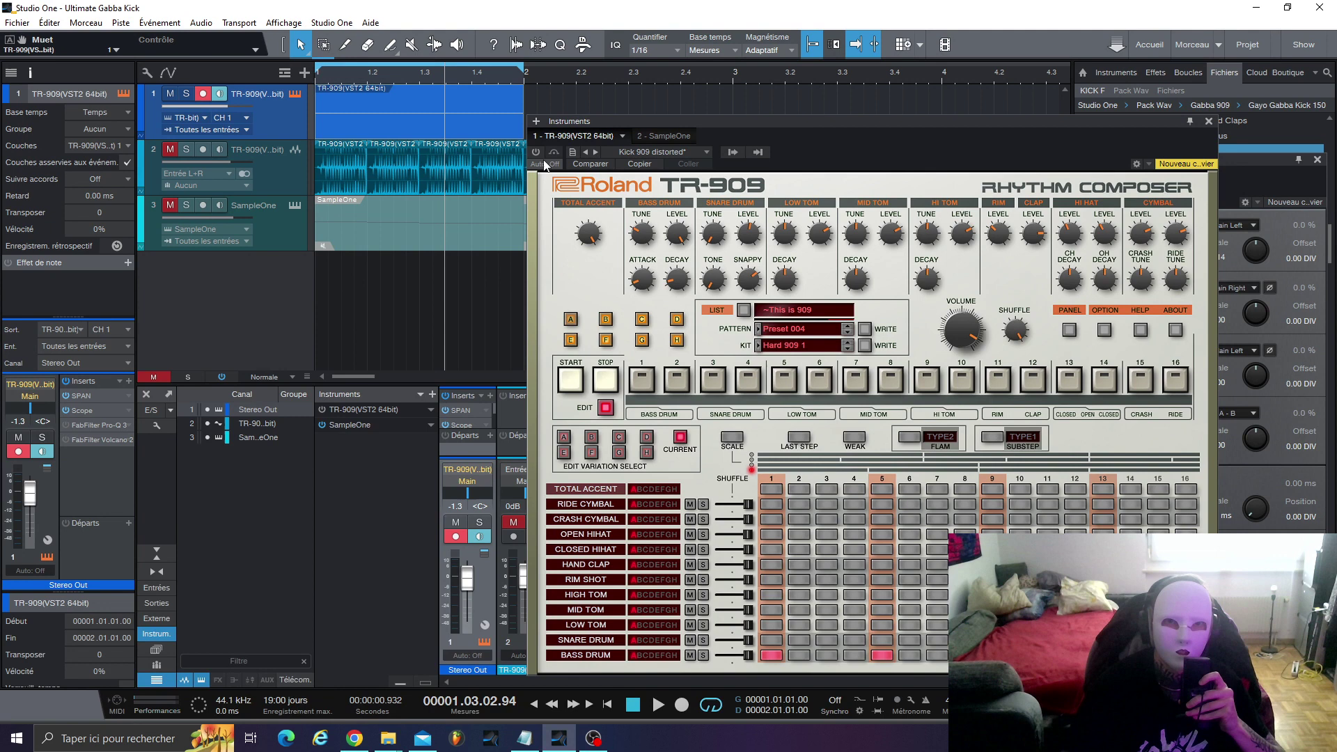
# Step: Set the bass drum's tune to +34 and its decay to 198 while the pattern plays
pyautogui.press('space')
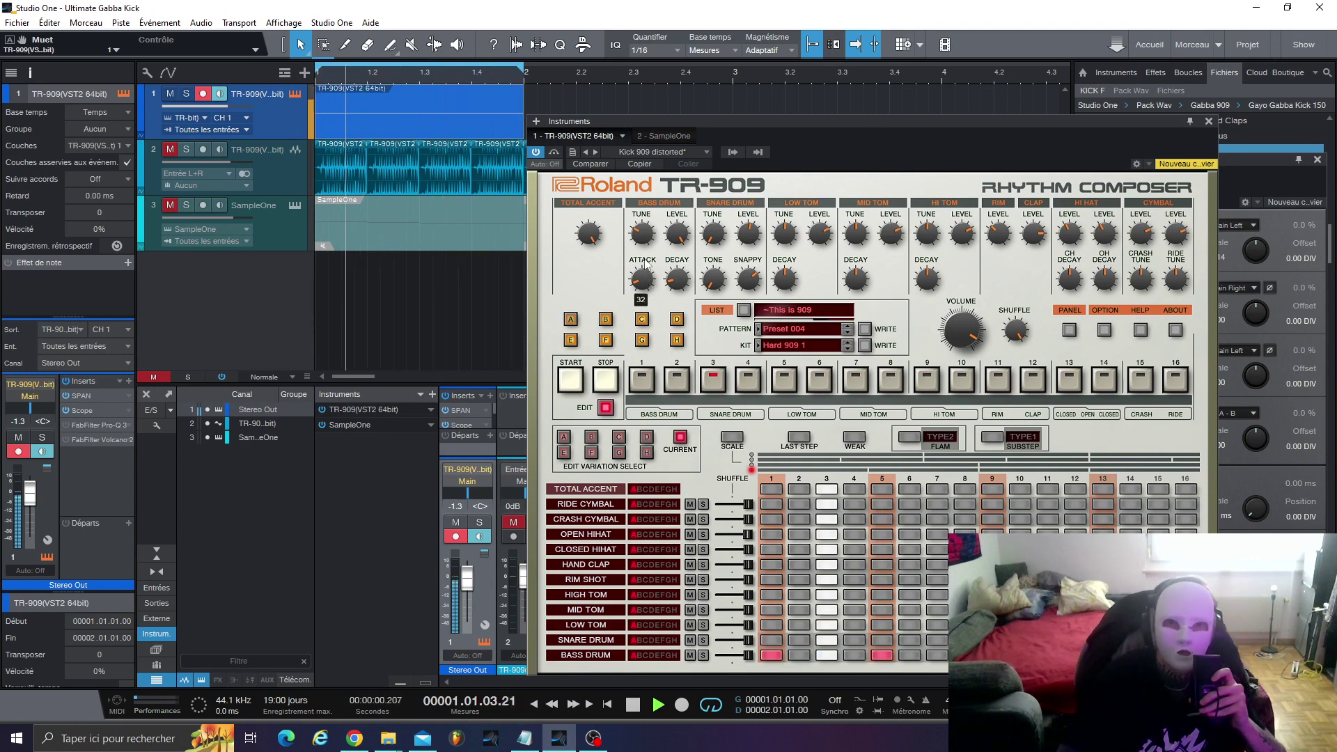
pyautogui.moveTo(647, 289); pyautogui.dragTo(653, 198)
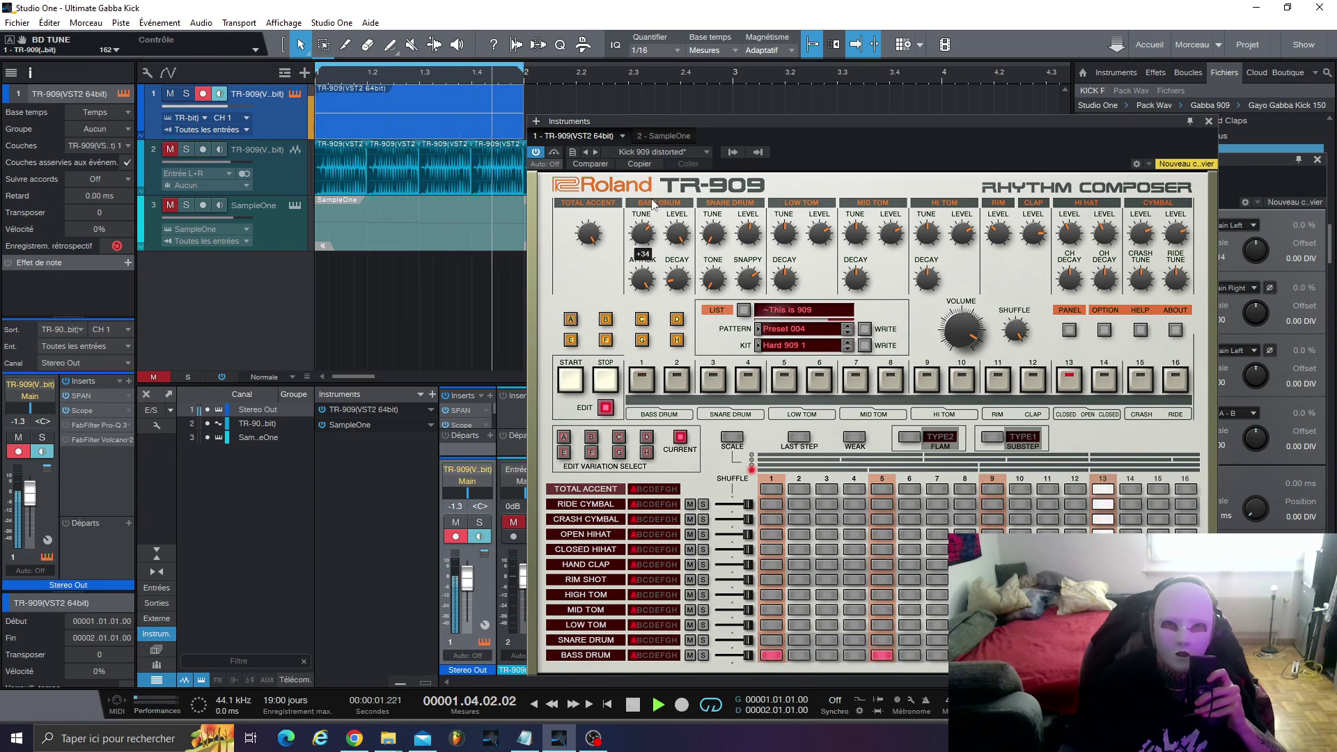
pyautogui.moveTo(680, 277); pyautogui.dragTo(681, 230)
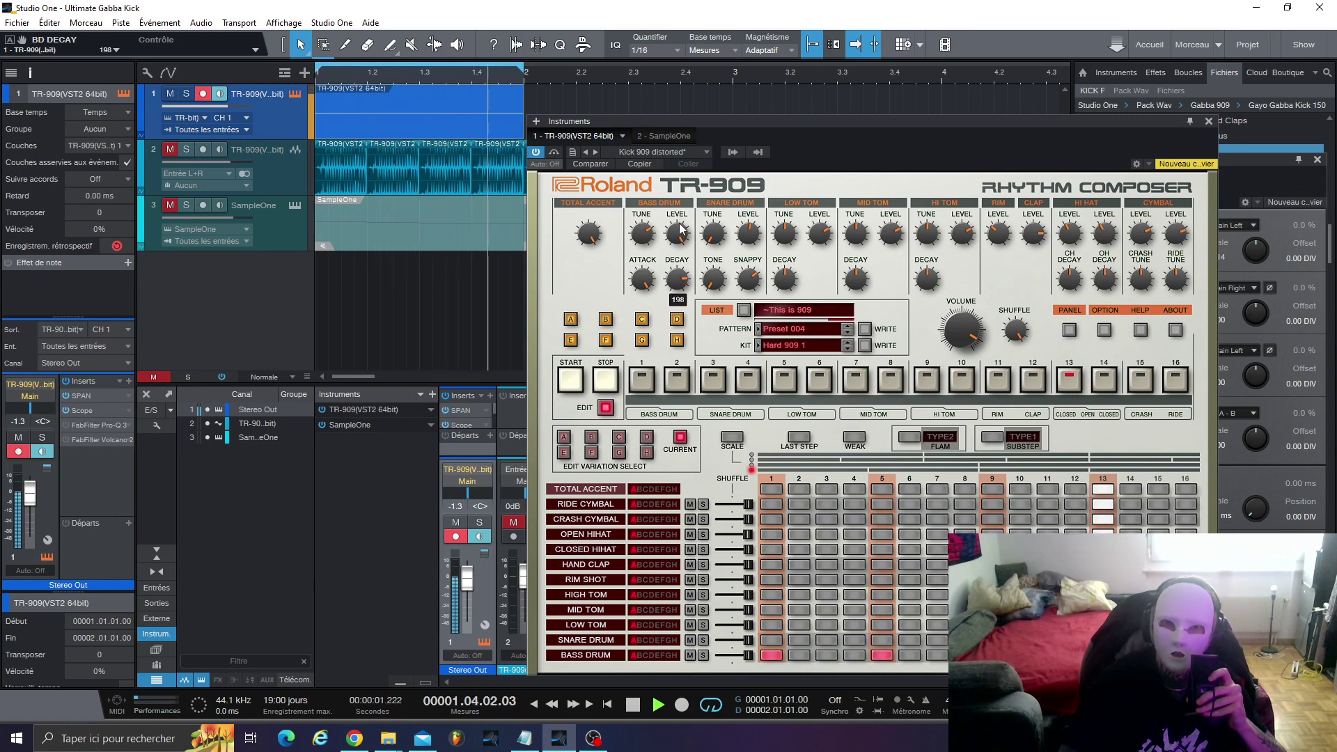
pyautogui.press('space')
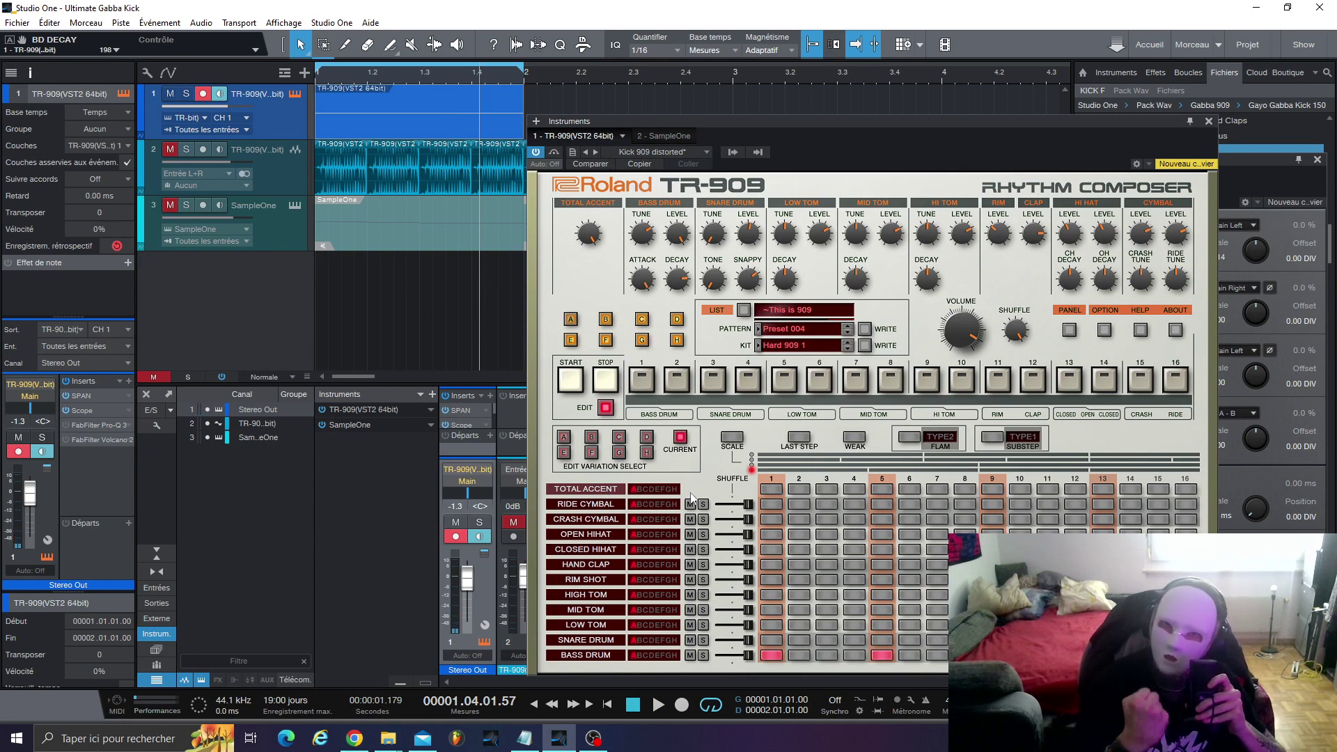
# Step: Add total accents on steps 1, 5, 9 and 13 of the TR-909 pattern
pyautogui.click(772, 490)
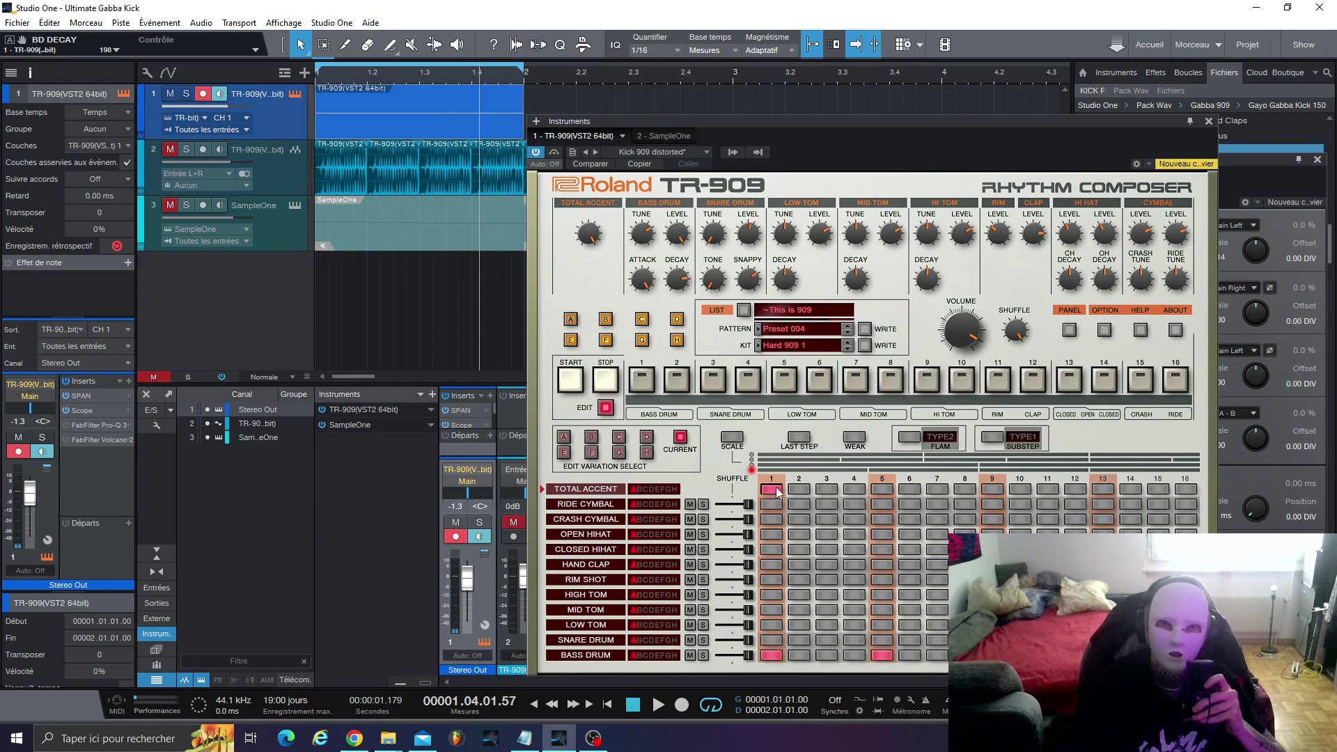
pyautogui.click(881, 489)
pyautogui.click(993, 489)
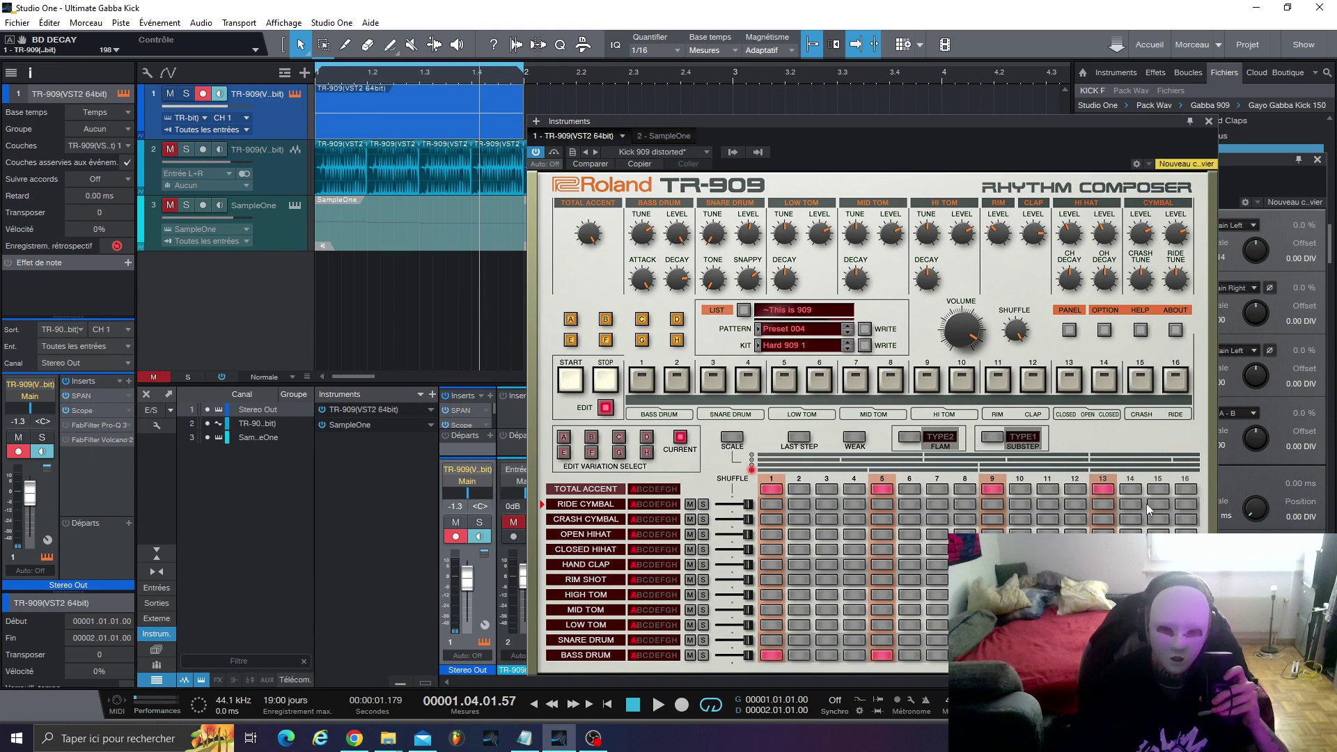
# Step: Play the accented pattern and raise the bass drum's decay to 214
pyautogui.press('space')
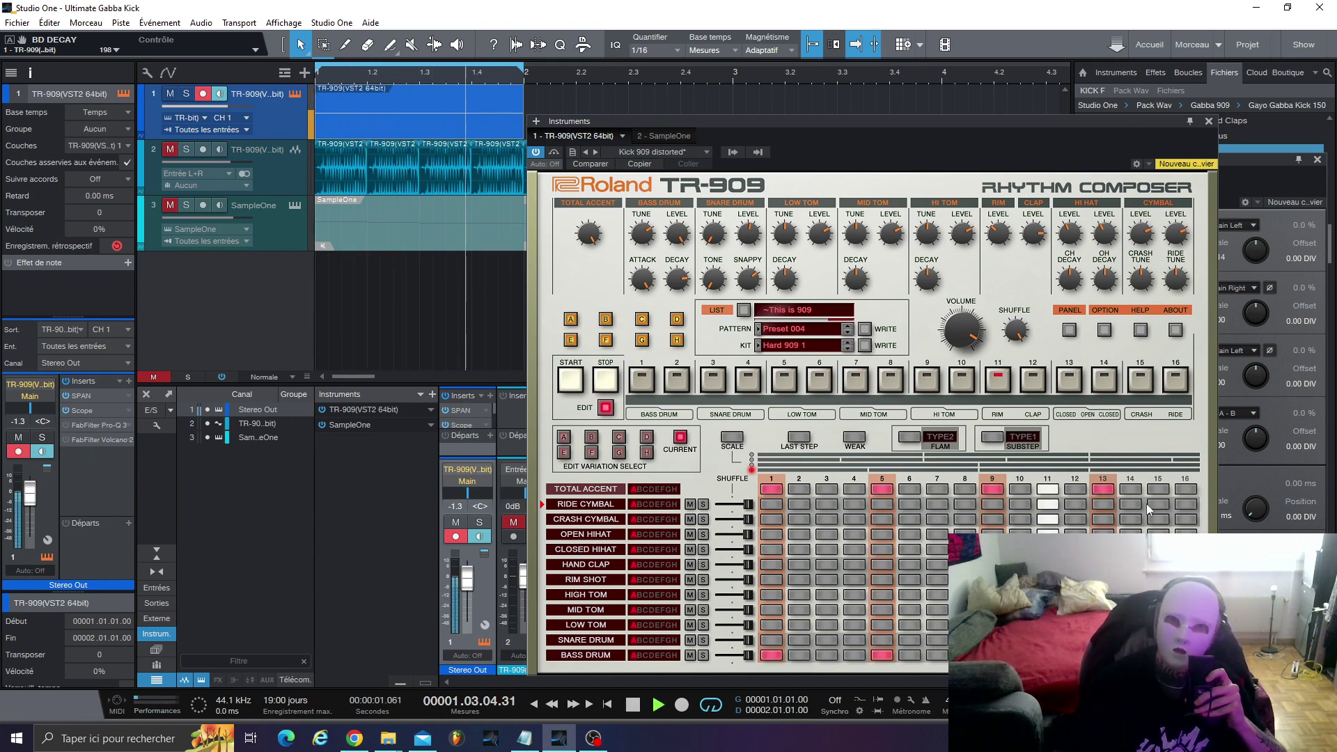
pyautogui.moveTo(642, 234)
pyautogui.moveTo(641, 234); pyautogui.dragTo(677, 276)
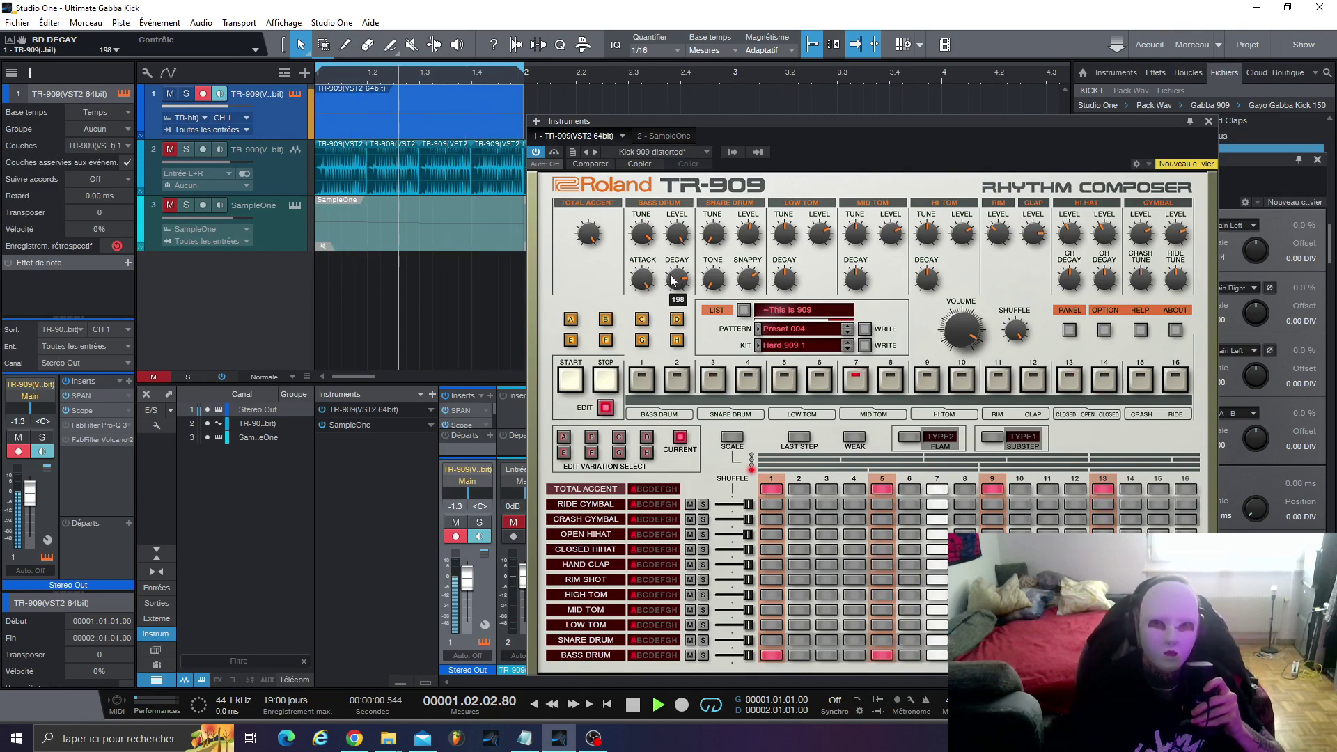
# Step: Examine the kick's waveform in Scope and its frequency spectrum in SPAN, and stop playback
pyautogui.click(91, 409)
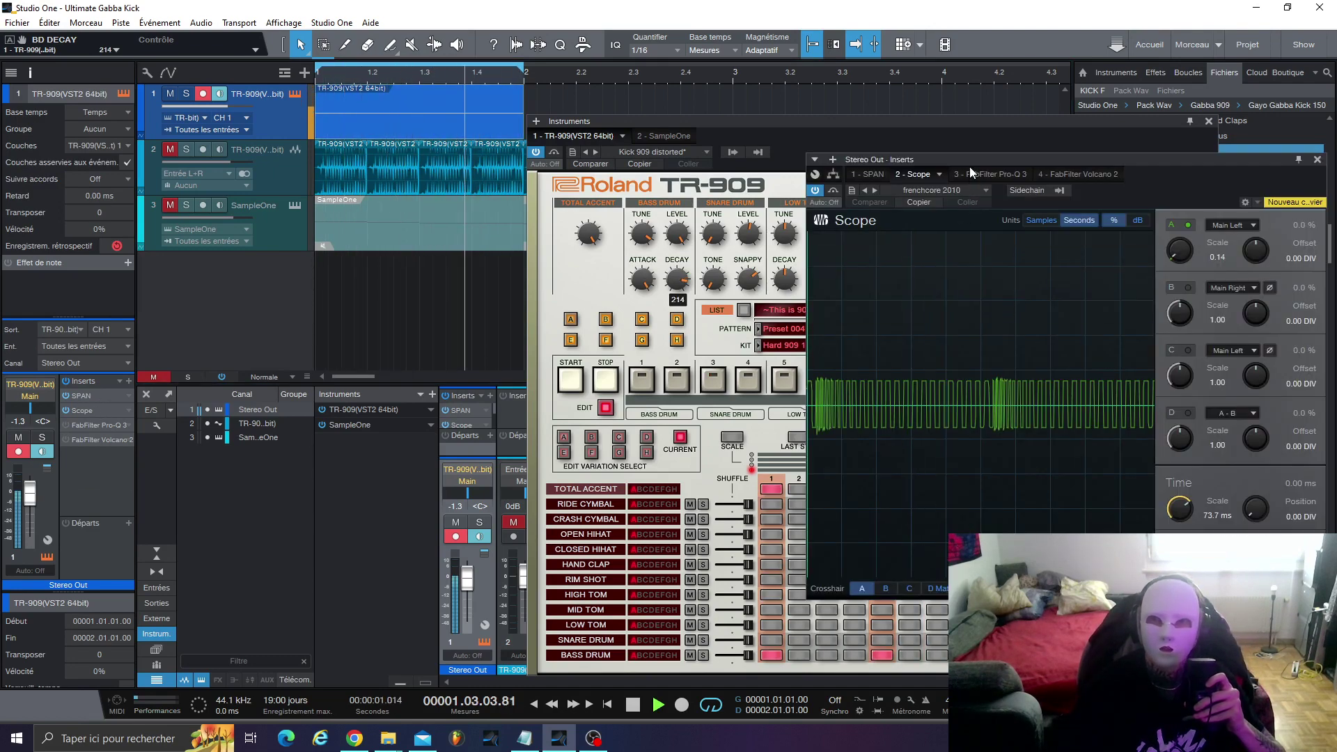
pyautogui.moveTo(970, 163); pyautogui.dragTo(789, 148)
pyautogui.click(88, 395)
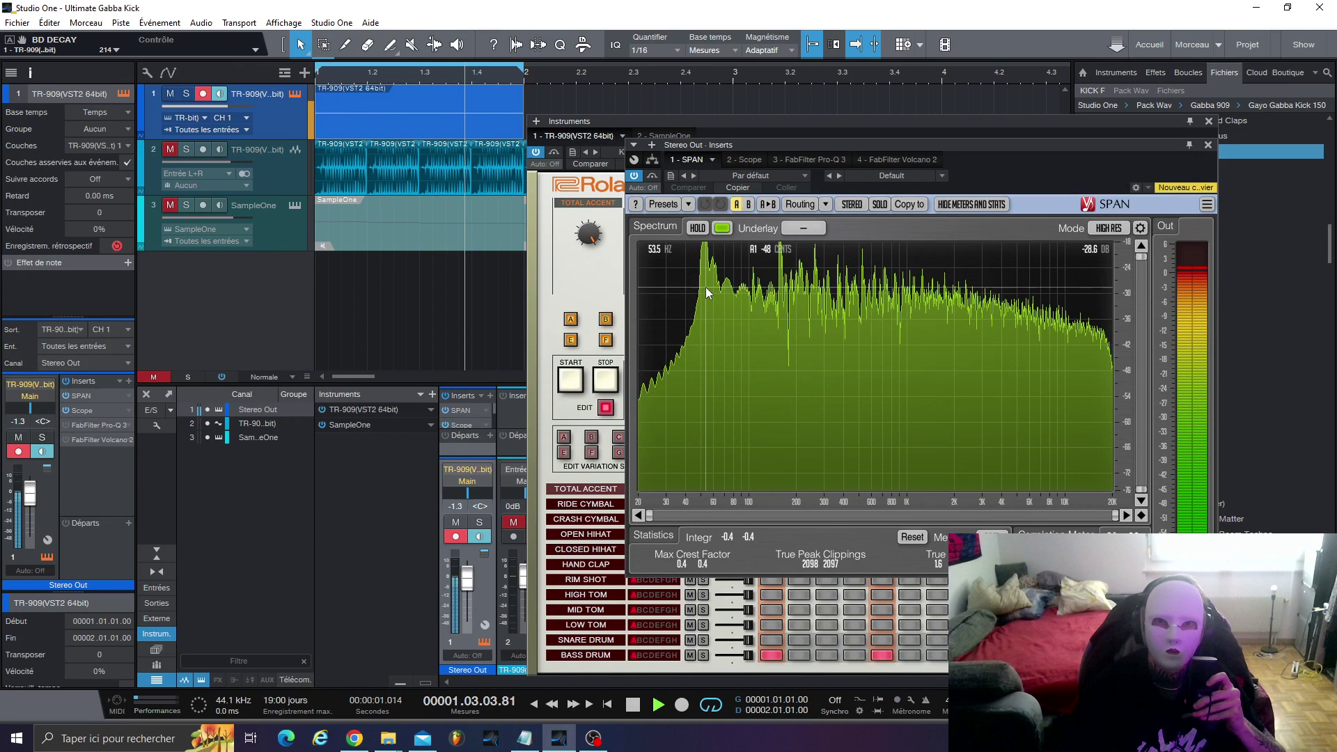
pyautogui.press('space')
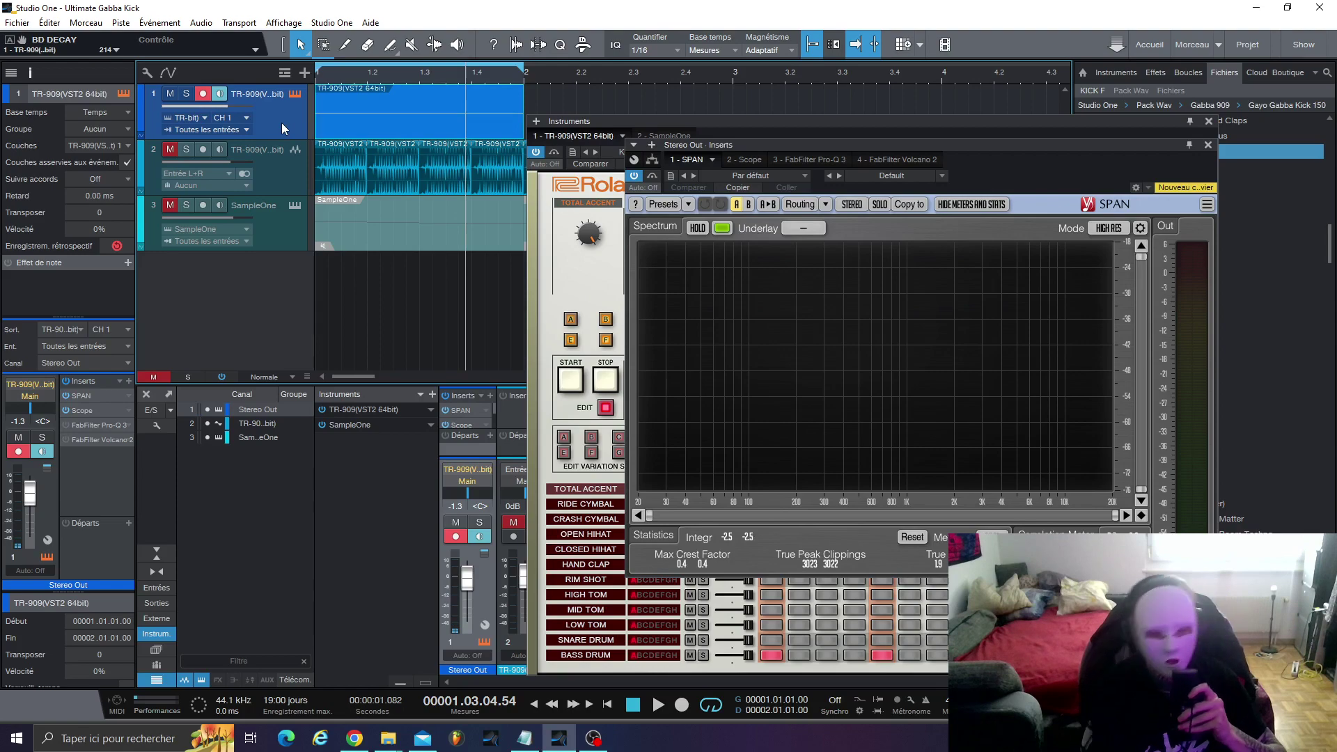
# Step: Bounce the TR-909 instrument part to a new audio track and move the instrument window clear of it
pyautogui.hotkey('ctrl', 'b')
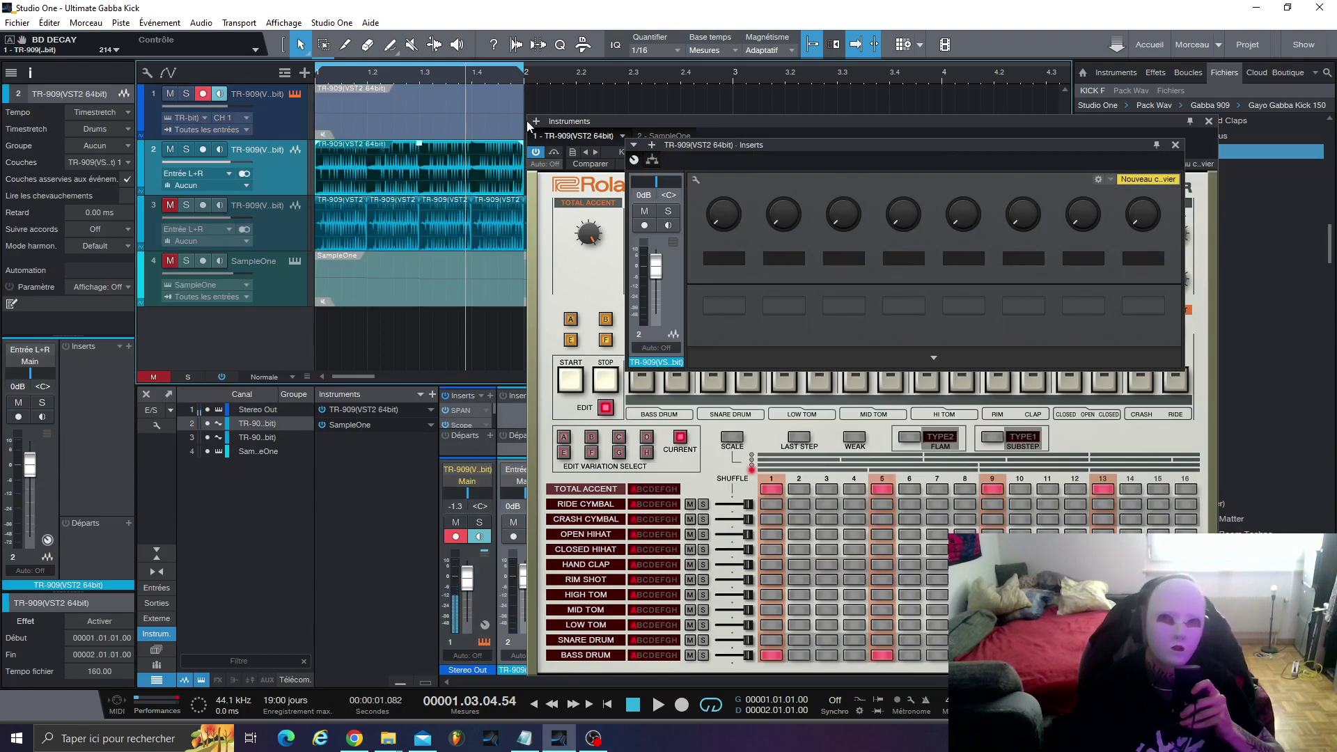
pyautogui.moveTo(740, 127); pyautogui.dragTo(964, 275)
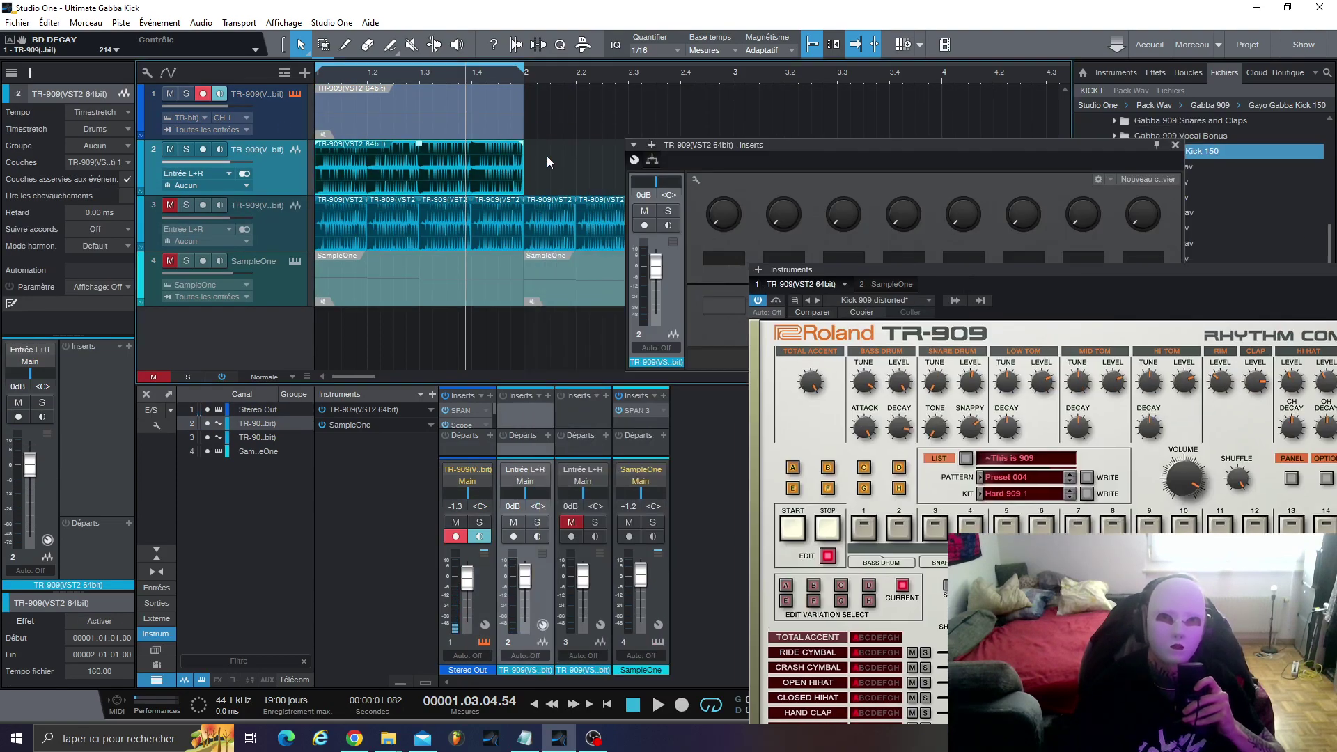
# Step: Trim the bounced audio event to one beat and duplicate it three times to fill bar 1
pyautogui.moveTo(527, 158); pyautogui.dragTo(370, 156)
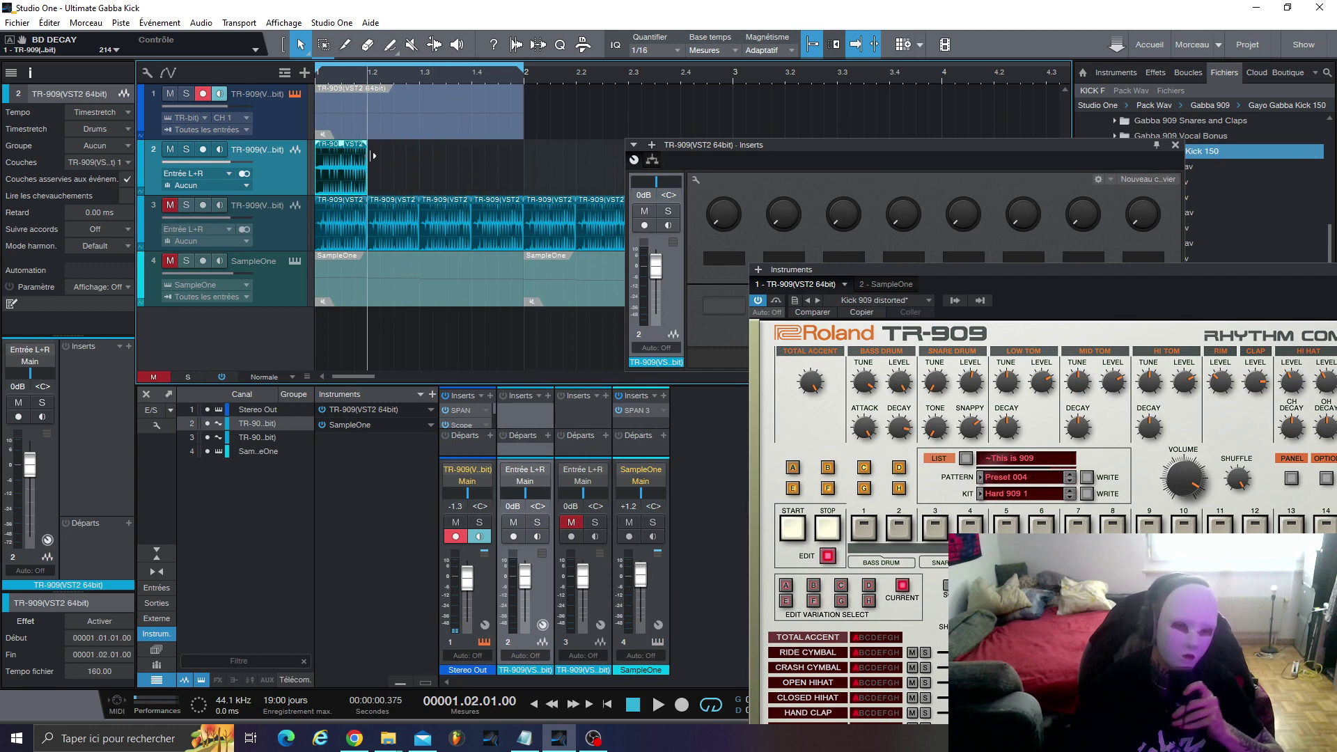
pyautogui.press('d')
pyautogui.press('d')
pyautogui.press('d')
pyautogui.press('Home')
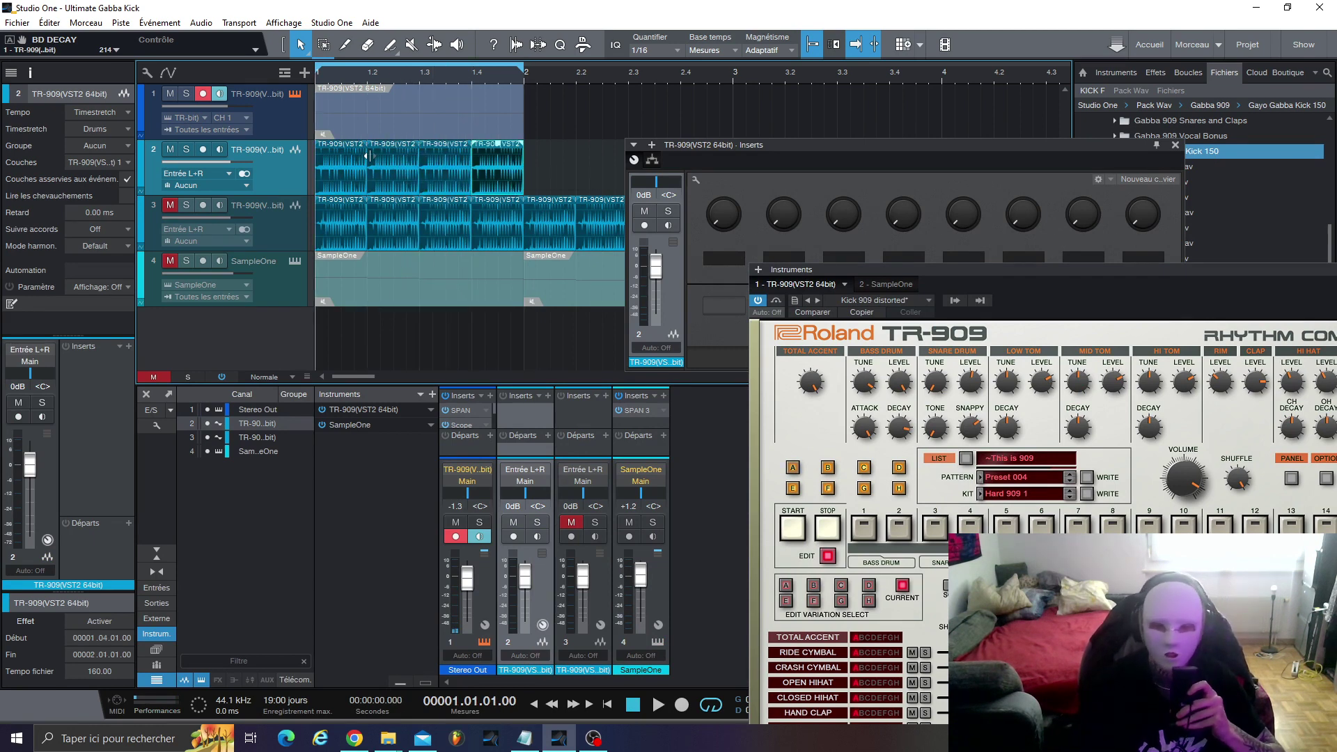
# Step: Audition the bounced kick loop, deactivating the TR-909 and closing the open instrument and insert windows
pyautogui.press('space')
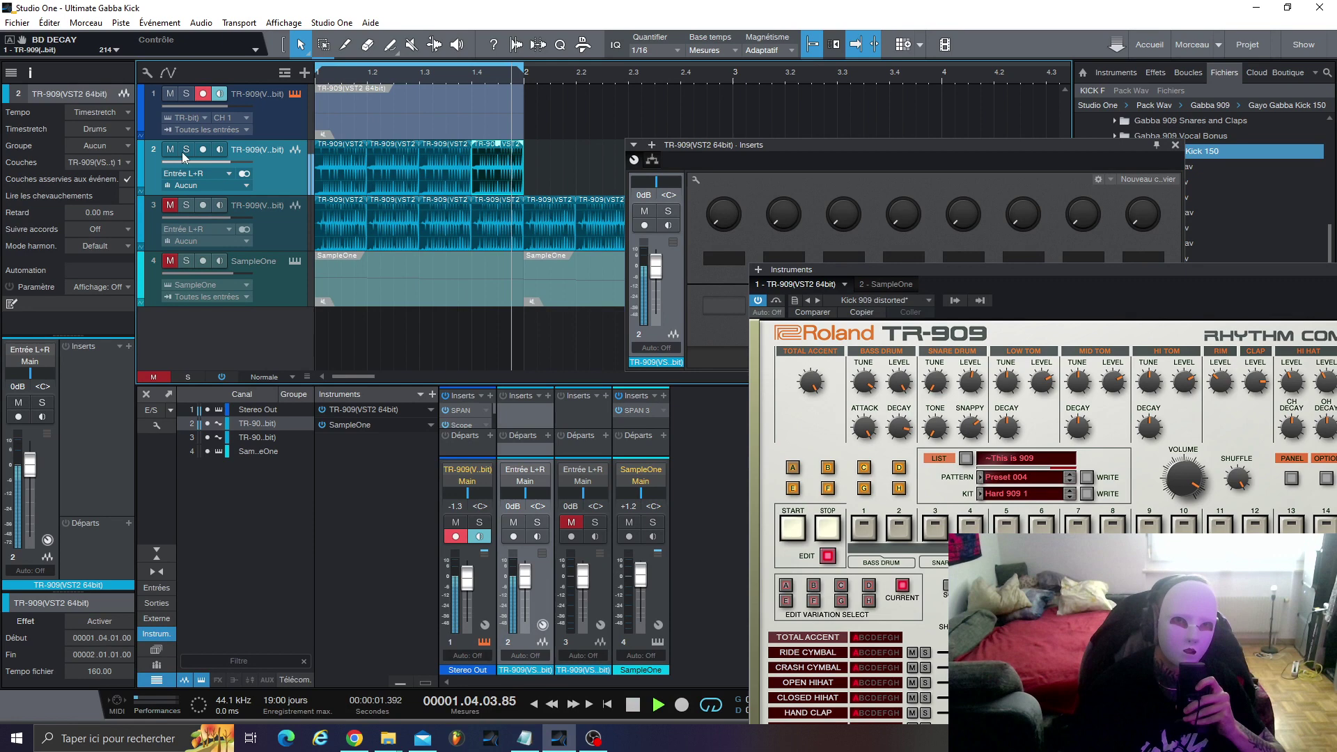
pyautogui.click(296, 95)
pyautogui.click(296, 94)
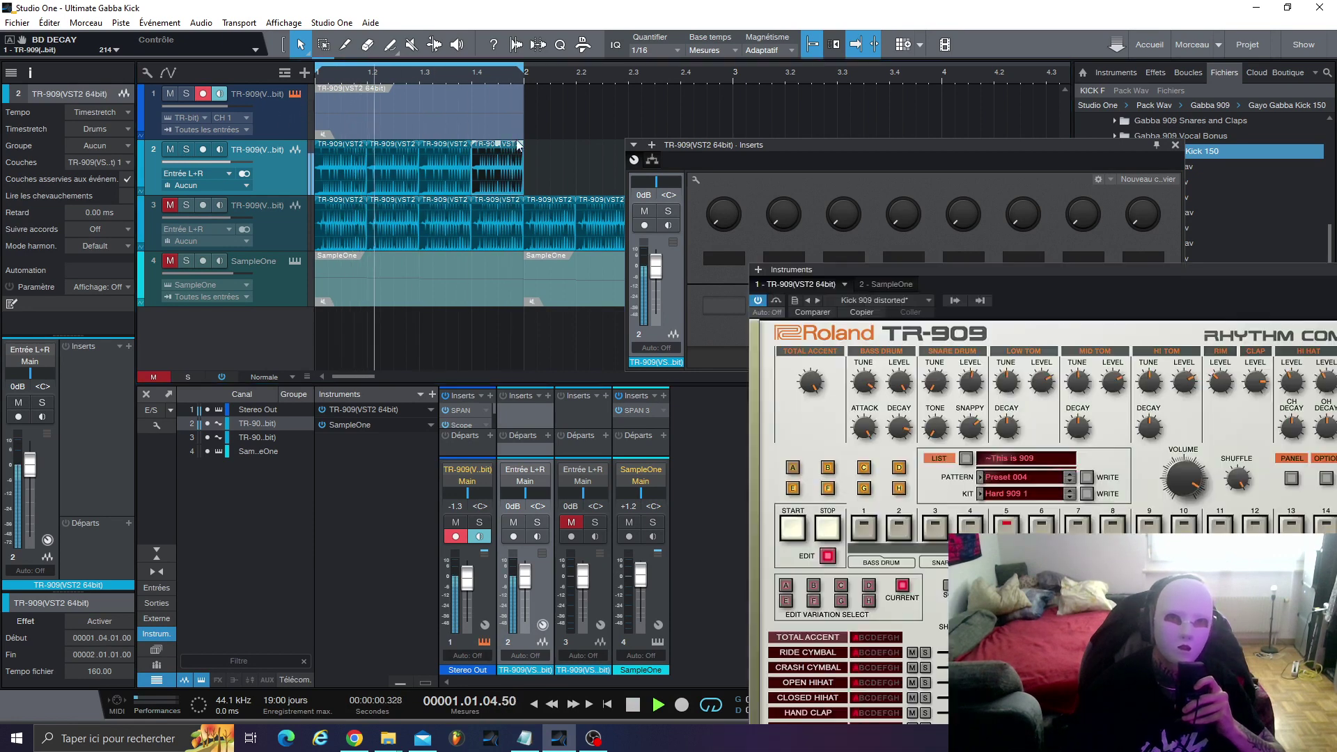
pyautogui.click(763, 299)
pyautogui.moveTo(1289, 273); pyautogui.dragTo(1006, 244)
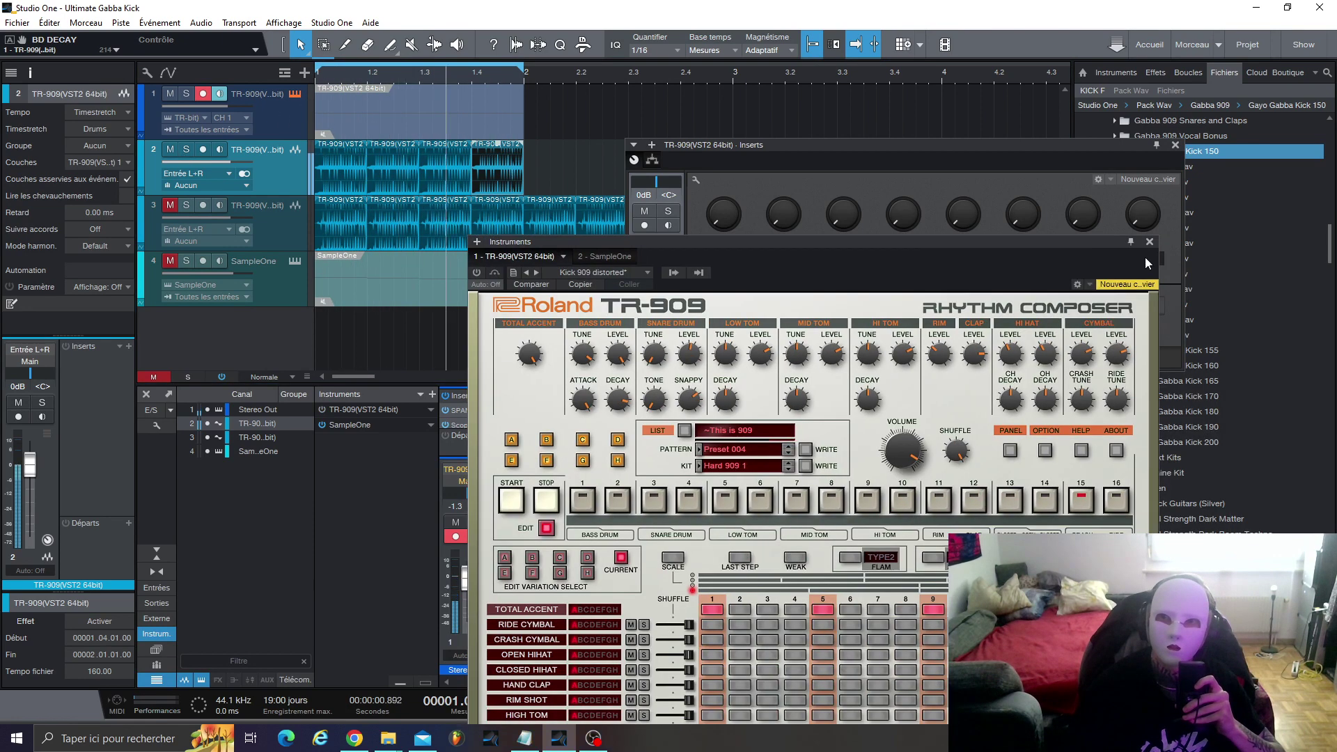
pyautogui.click(1152, 242)
pyautogui.click(1175, 145)
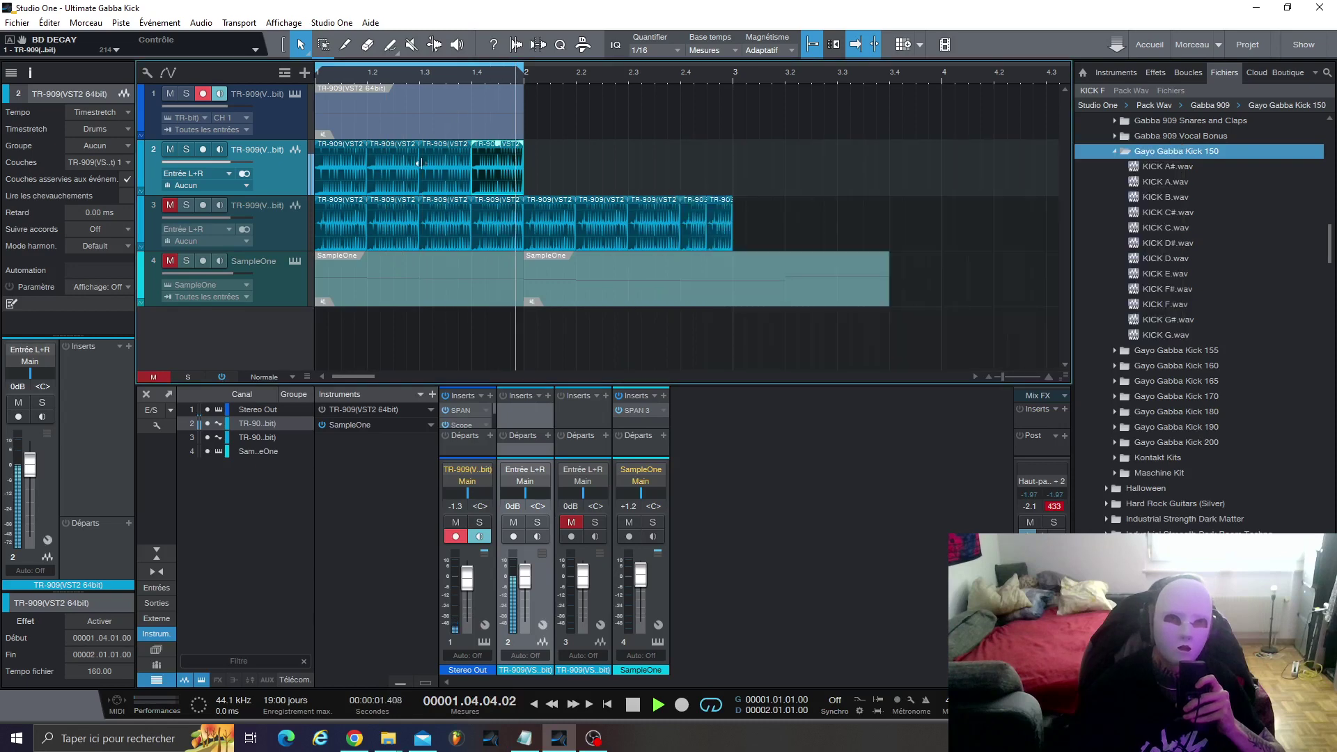
pyautogui.click(457, 160)
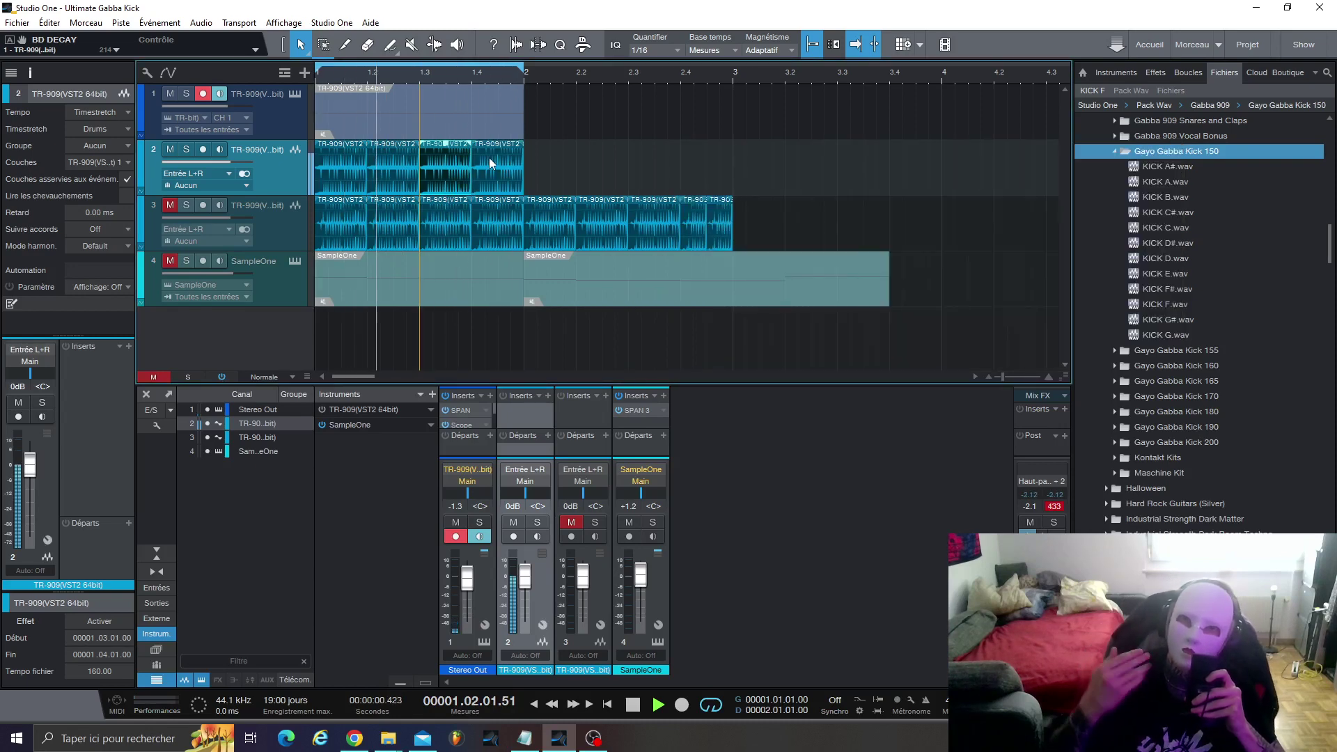
pyautogui.press('space')
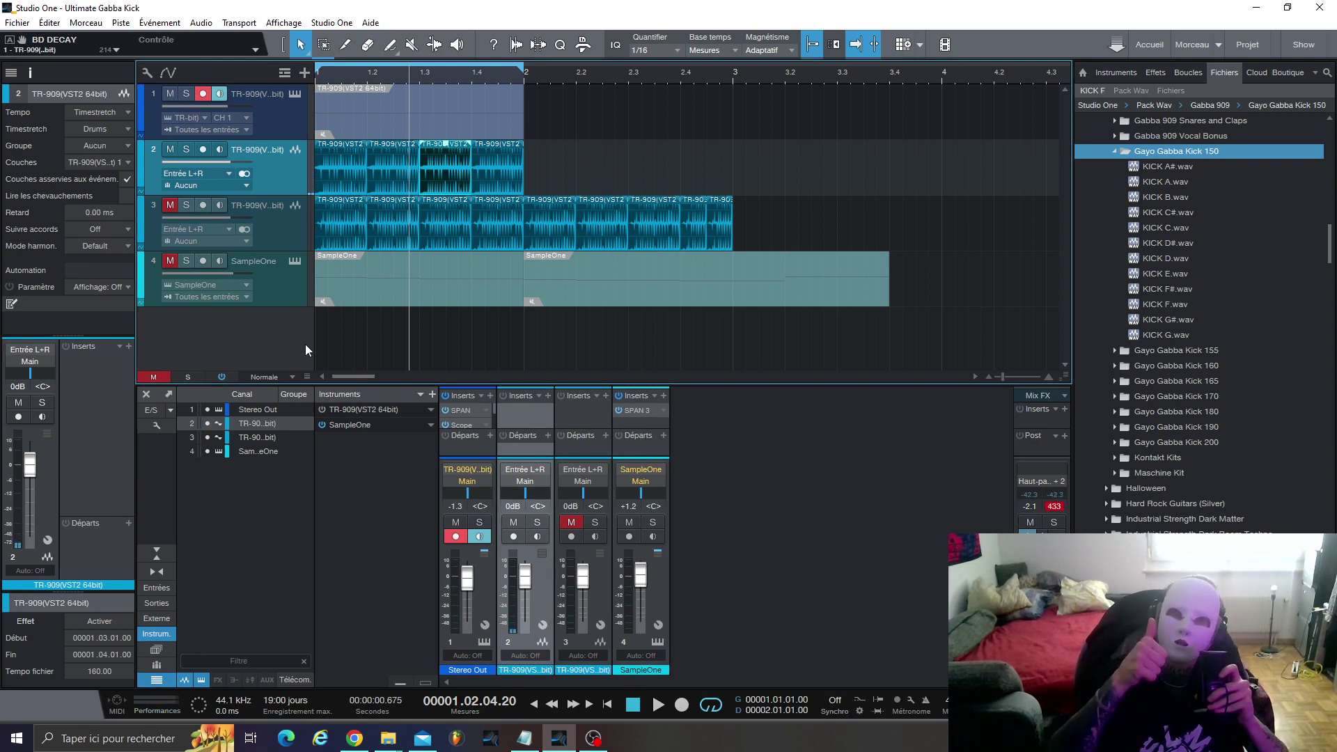
# Step: Mute the newly bounced kick track and open the SampleOne instrument from its track
pyautogui.click(273, 282)
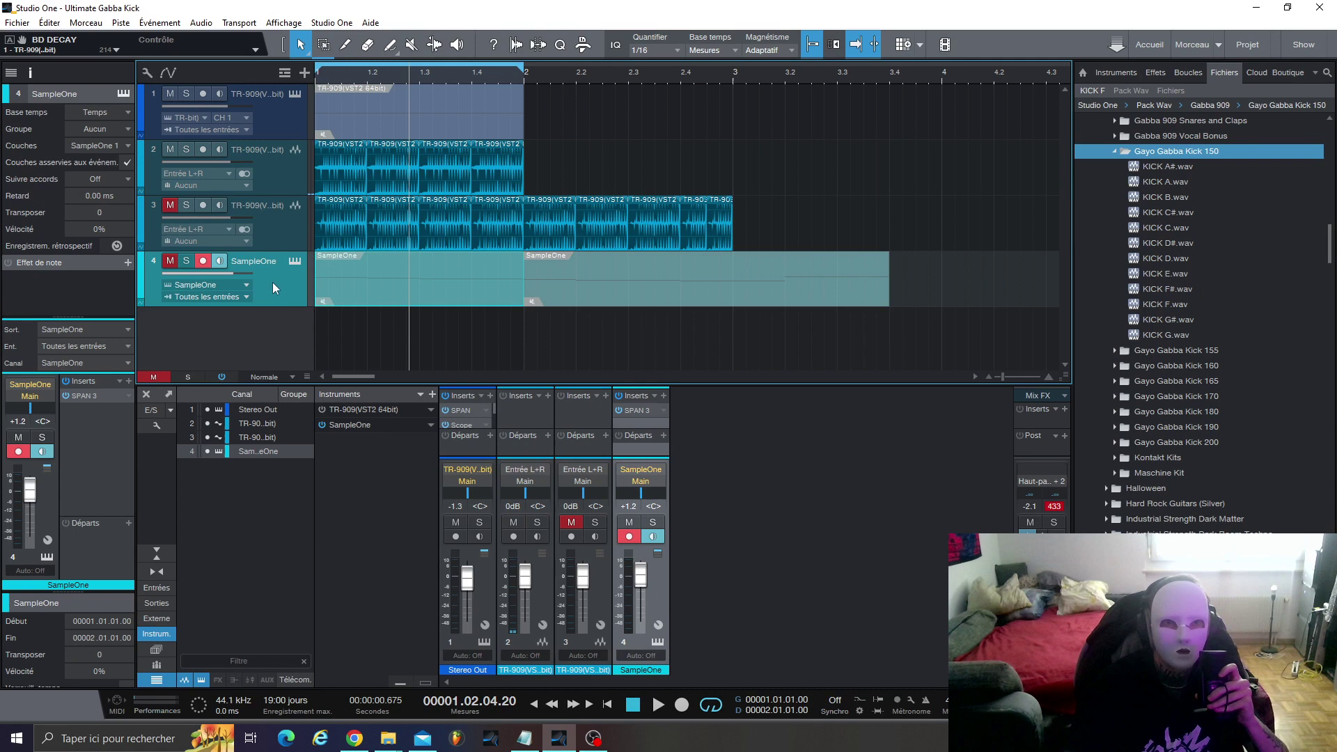
pyautogui.click(171, 150)
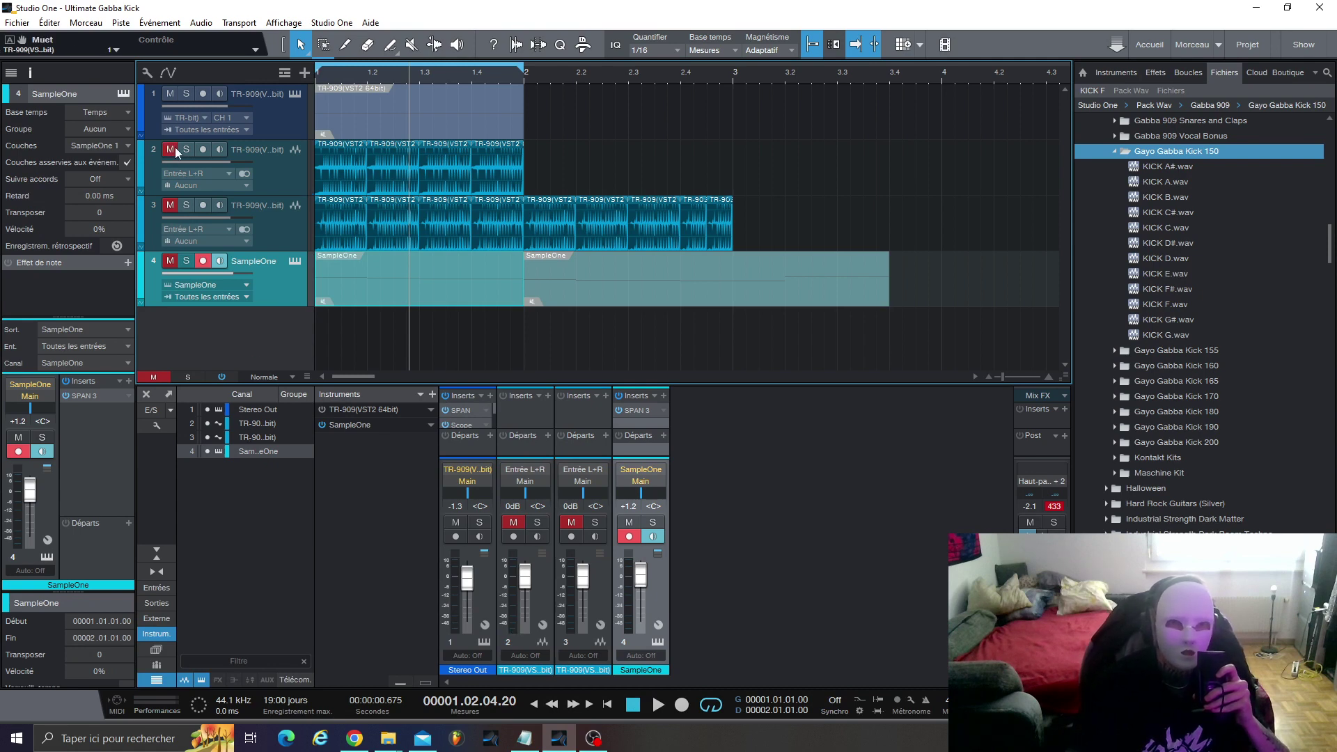
pyautogui.click(295, 261)
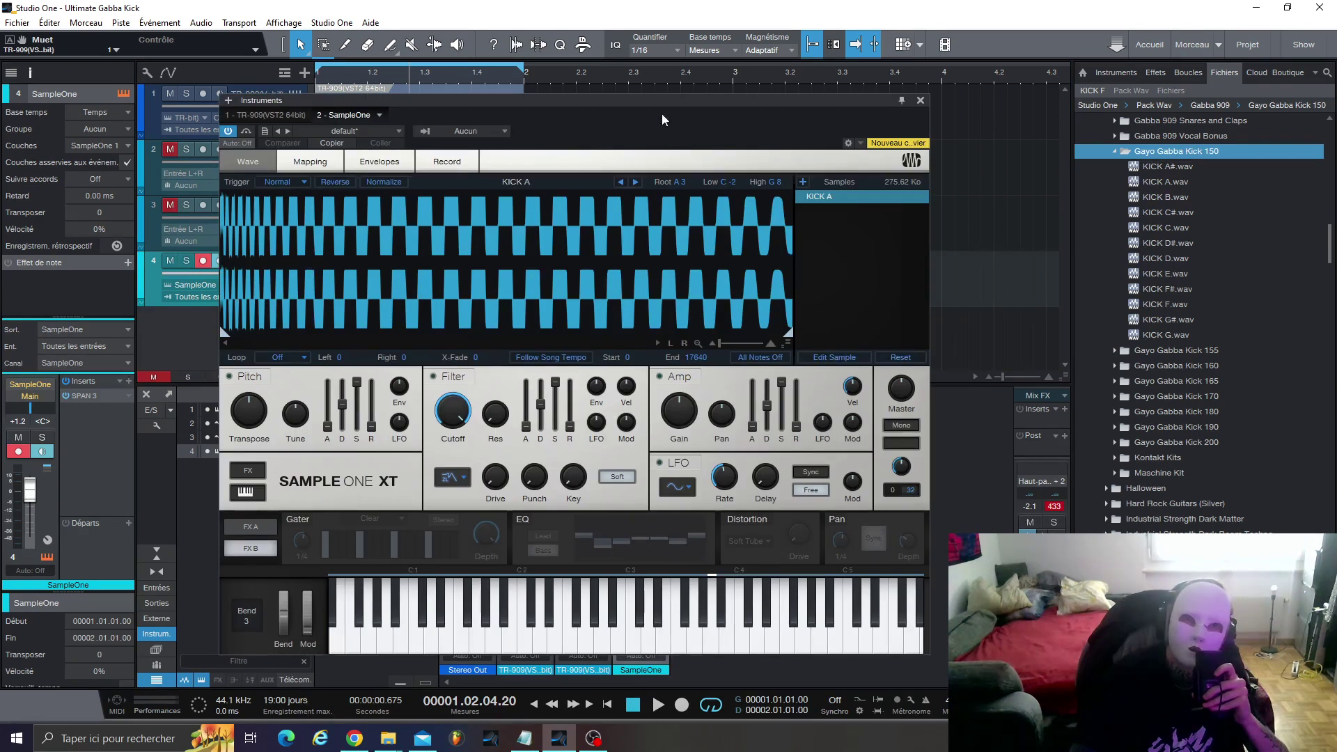
pyautogui.moveTo(641, 101); pyautogui.dragTo(810, 144)
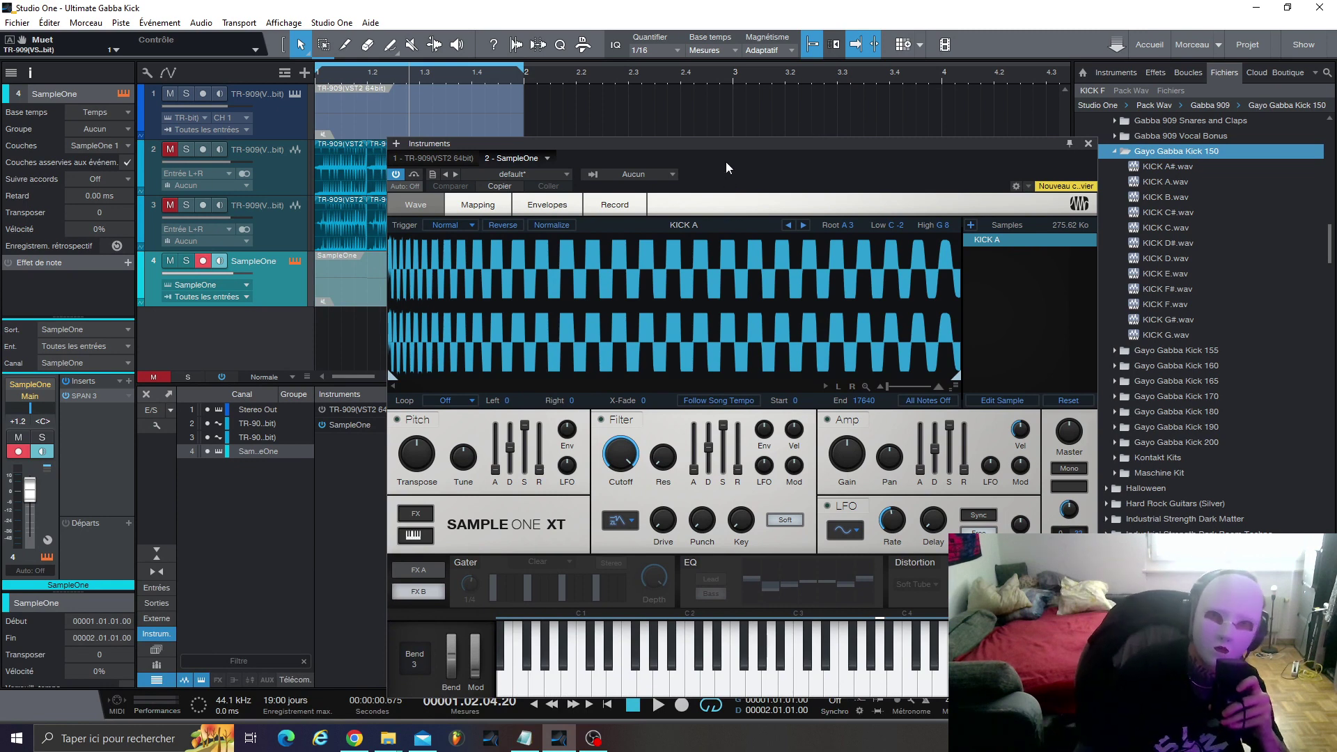
pyautogui.moveTo(720, 147); pyautogui.dragTo(633, 179)
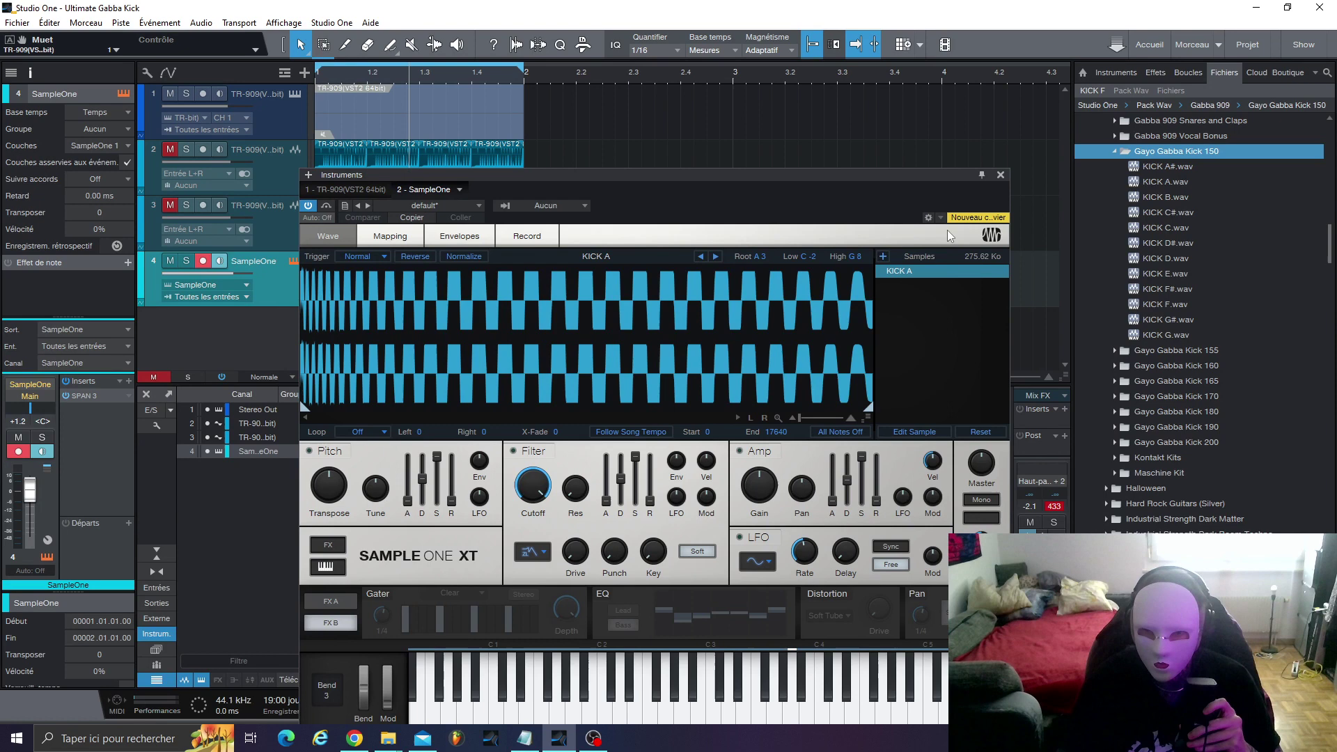
pyautogui.moveTo(876, 175); pyautogui.dragTo(739, 86)
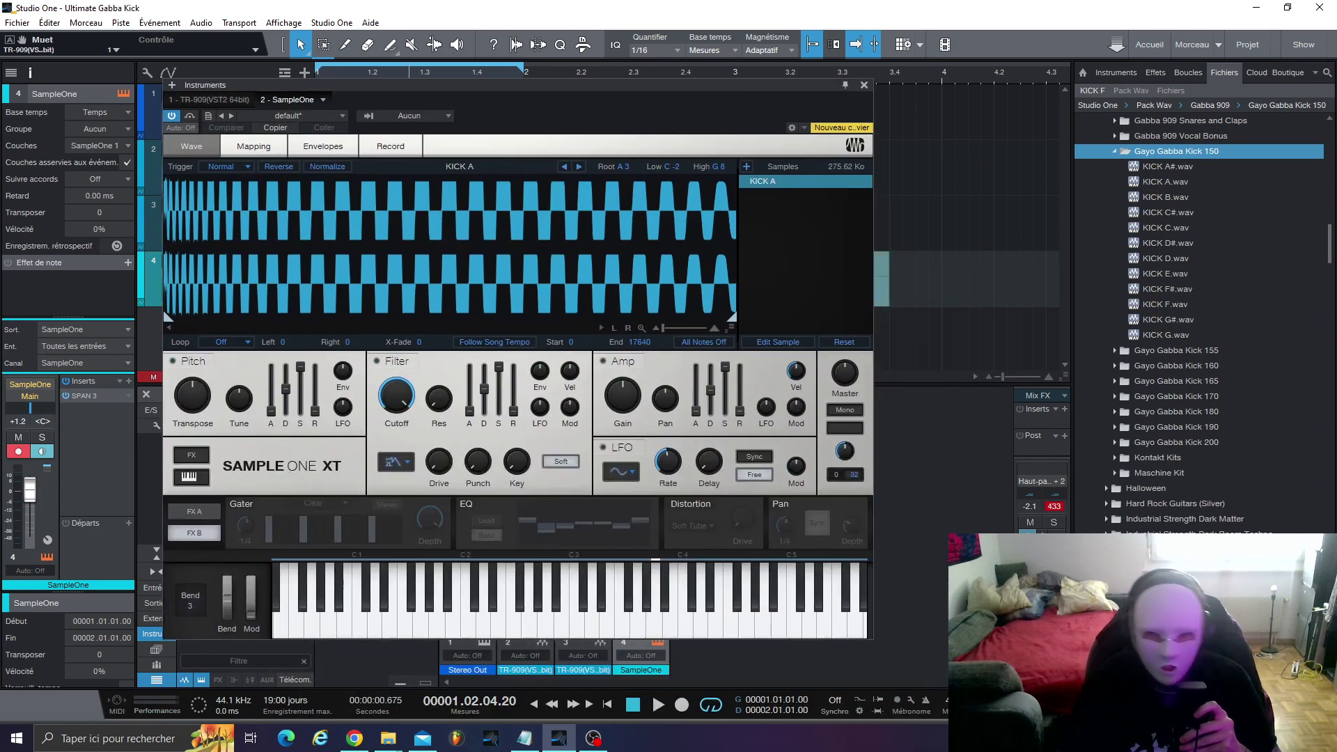
# Step: Load KICK A.wav from the Gayo Gabba Kick 160 folder into SampleOne and uncover the arrangement
pyautogui.click(1114, 366)
pyautogui.moveTo(1170, 397); pyautogui.dragTo(545, 256)
pyautogui.moveTo(558, 86); pyautogui.dragTo(863, 111)
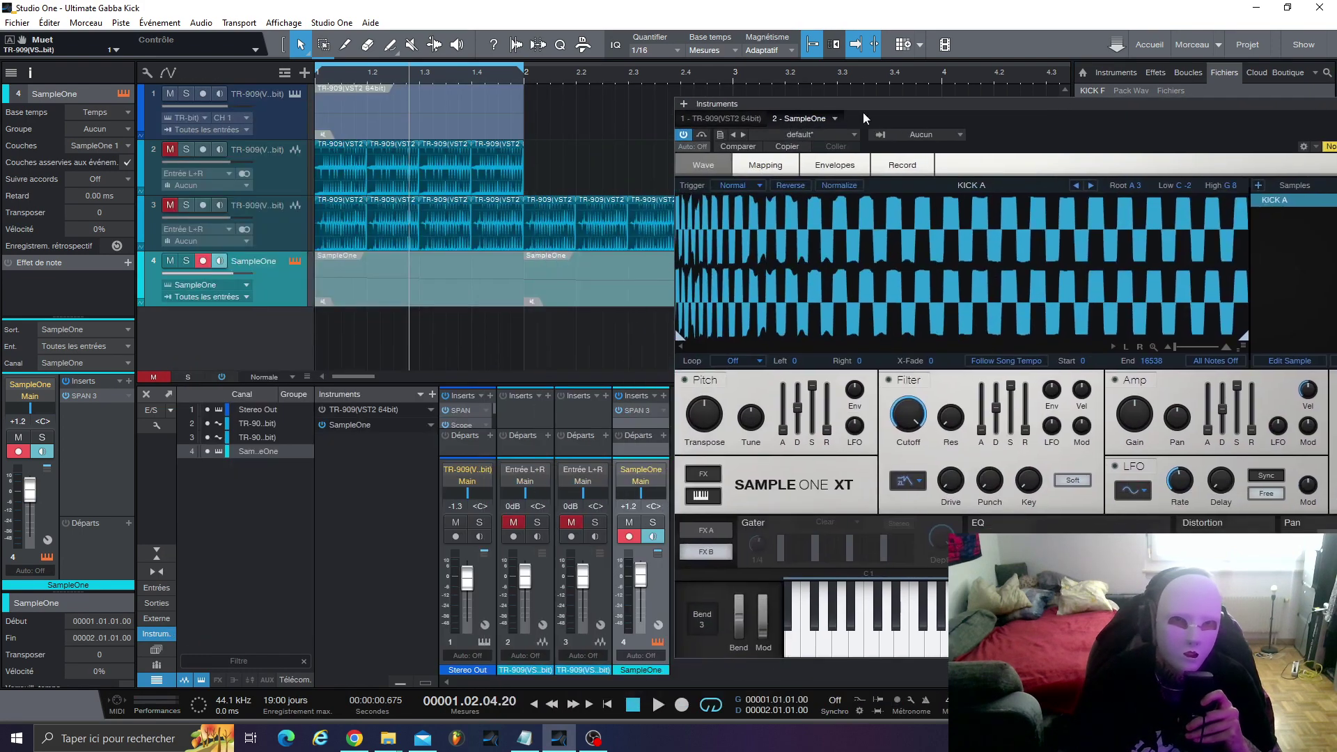
# Step: Unmute the SampleOne part in bar 1 and open its notes in the note editor
pyautogui.rightClick(370, 282)
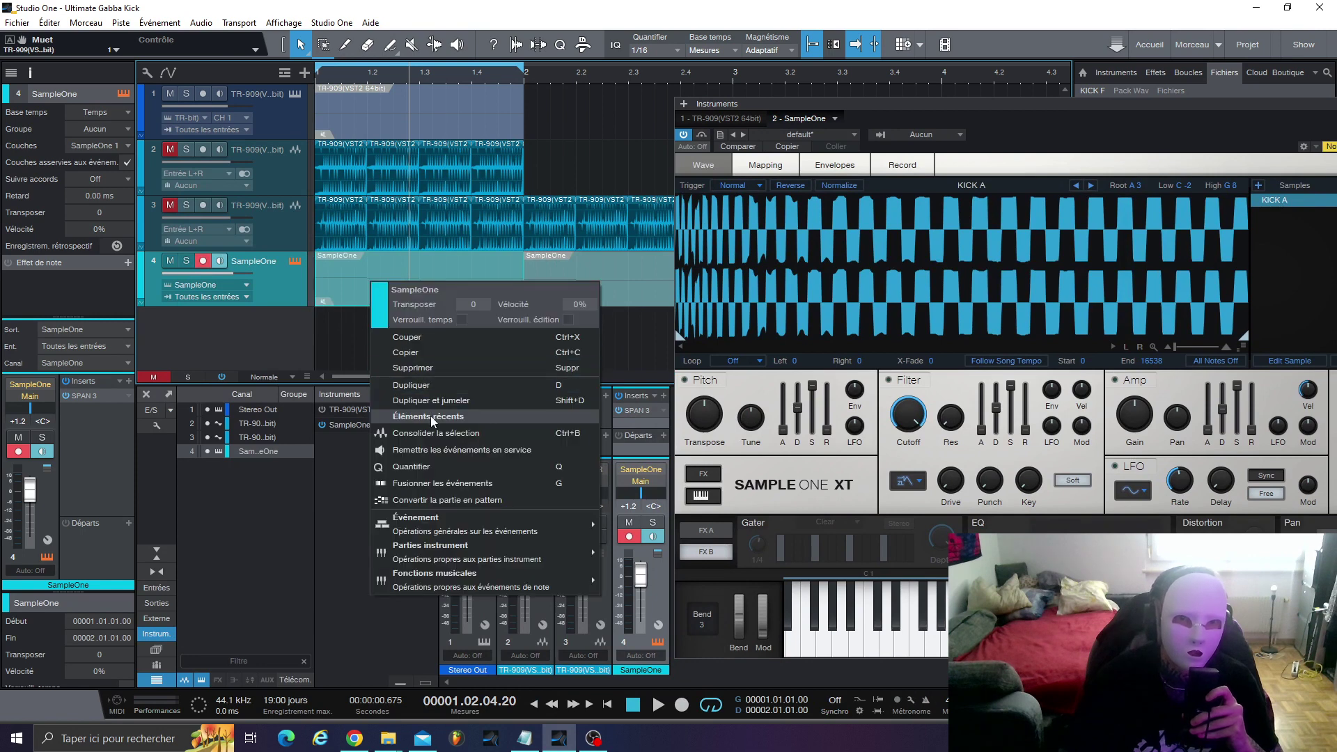
pyautogui.click(369, 275)
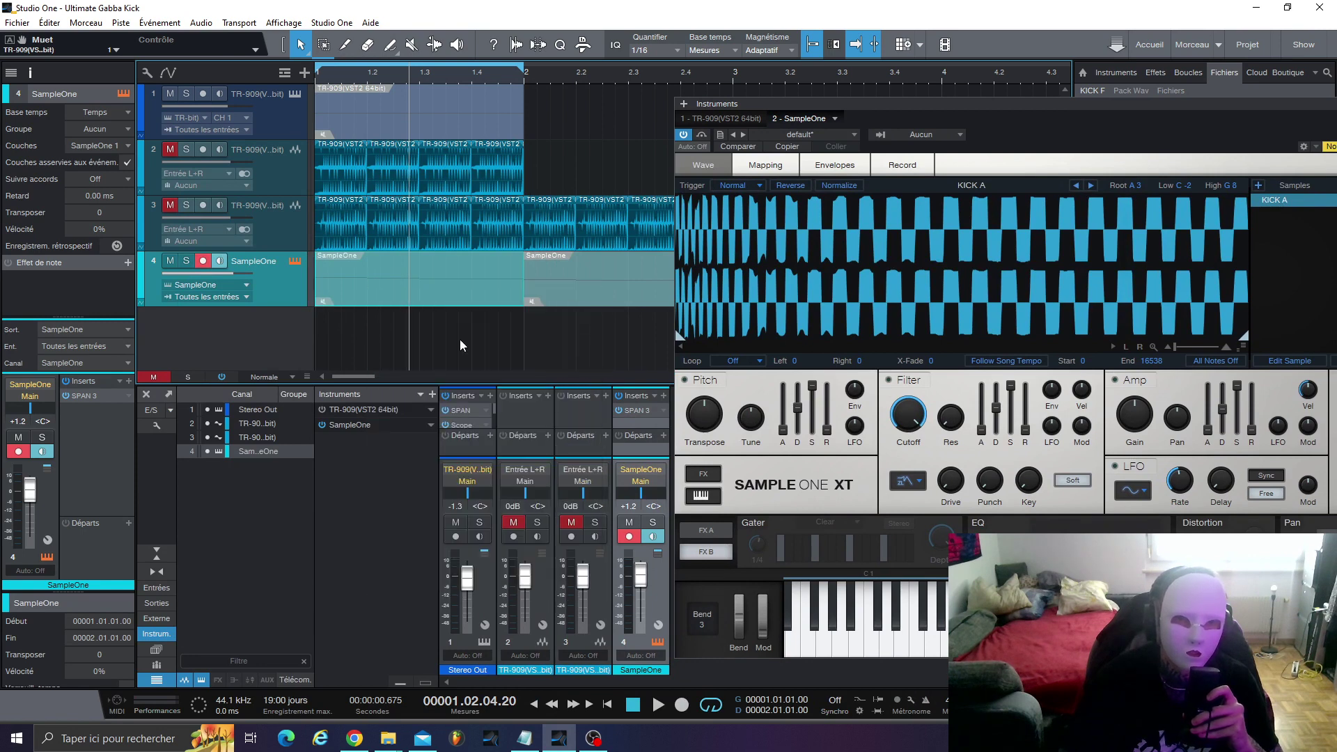
pyautogui.rightClick(427, 303)
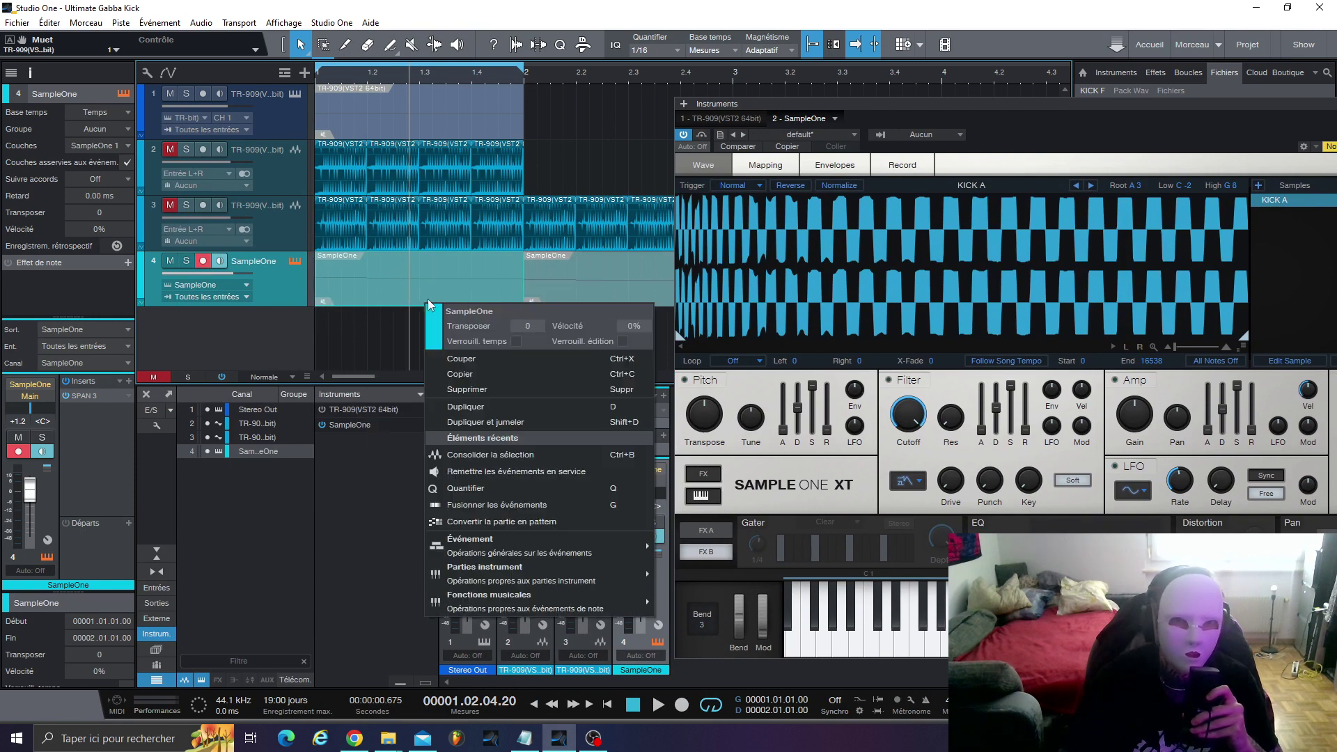
pyautogui.click(499, 474)
pyautogui.press('F2')
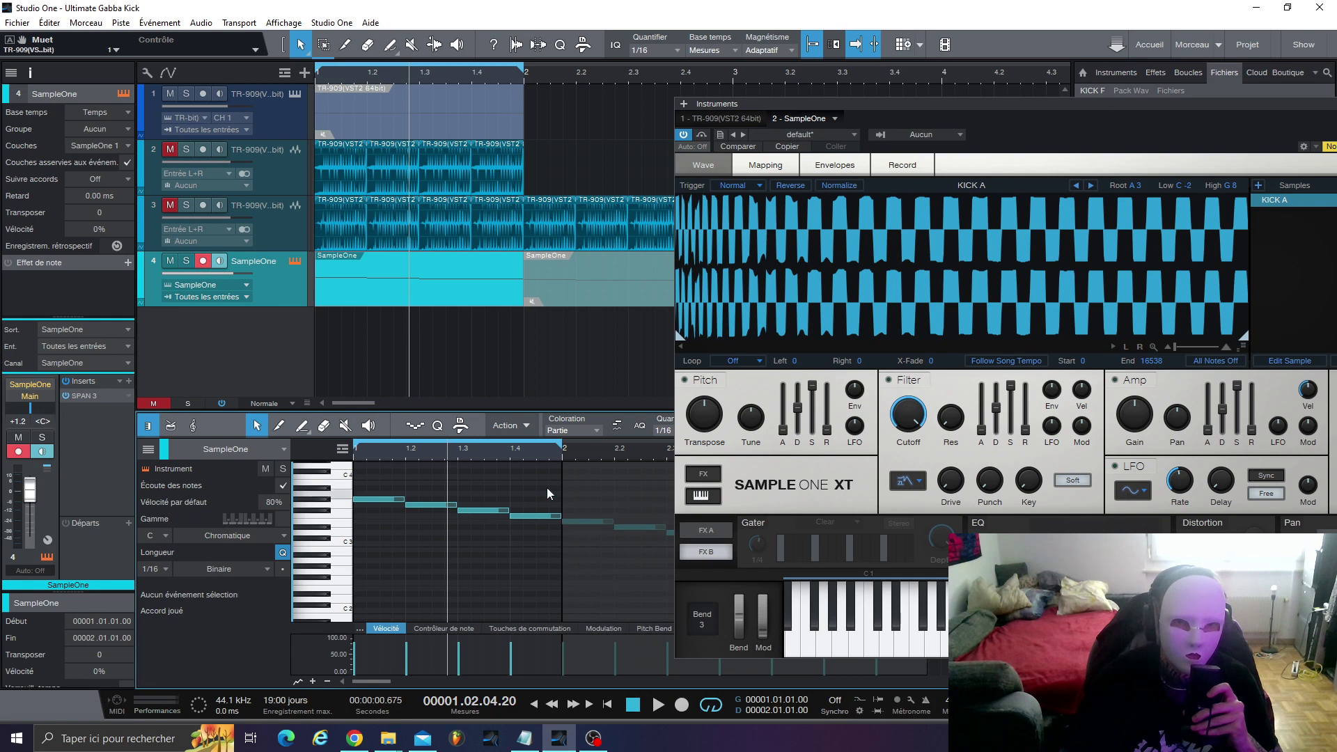
# Step: Extend the loop range's end to 2.2 and unmute the second SampleOne part, starting at bar 2
pyautogui.moveTo(563, 447); pyautogui.dragTo(622, 443)
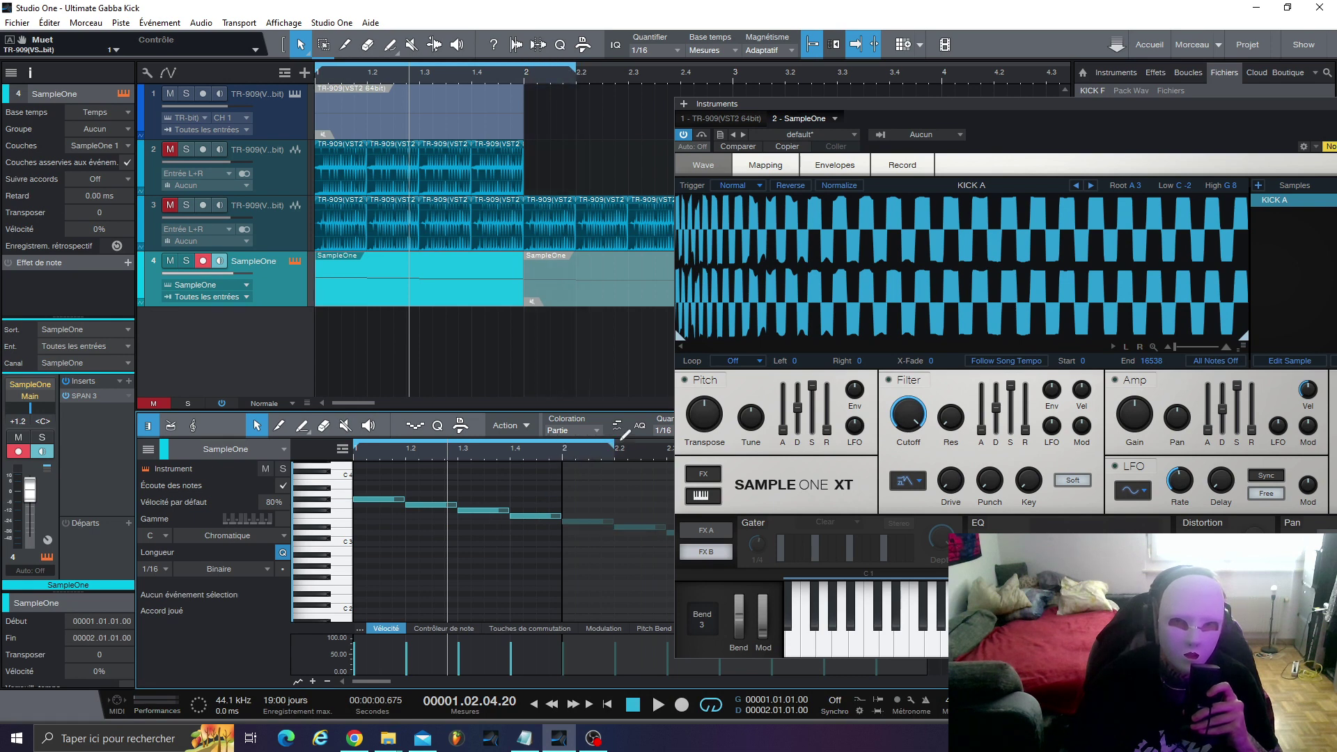
pyautogui.click(561, 272)
pyautogui.rightClick(561, 271)
pyautogui.click(644, 426)
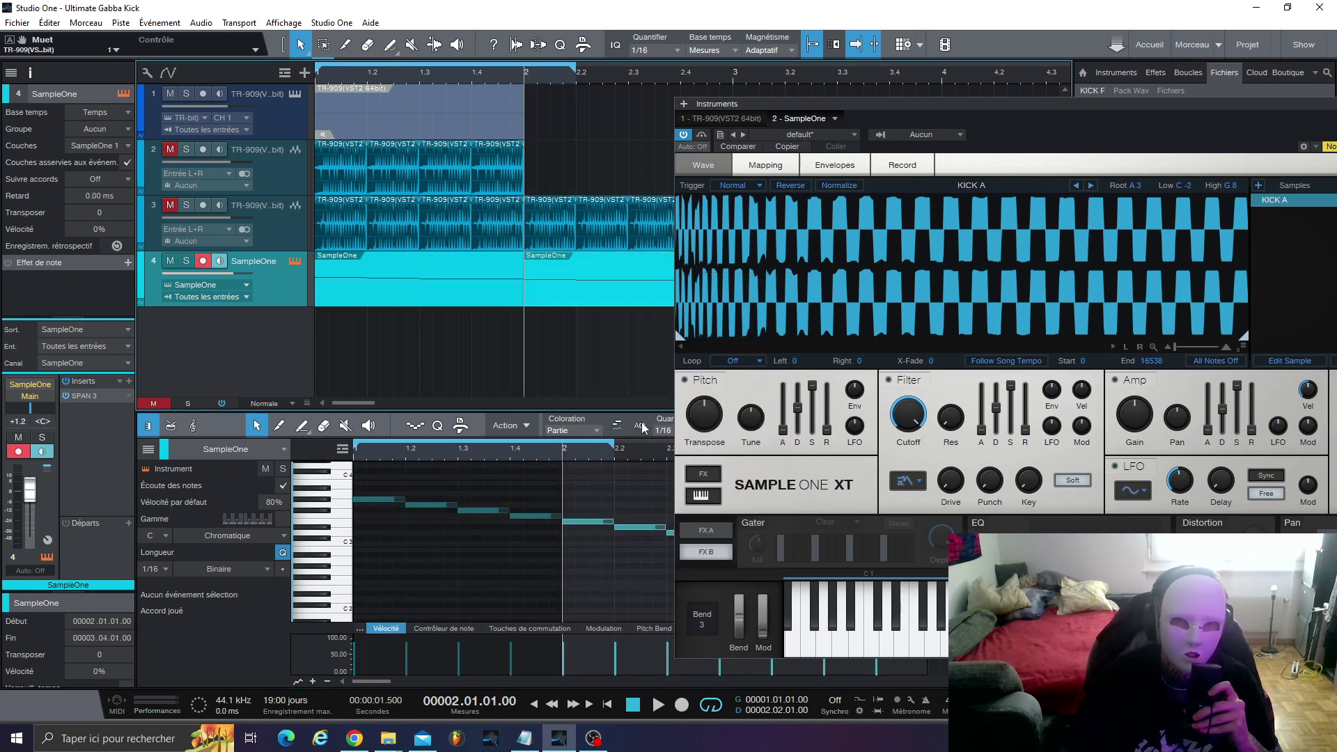
# Step: Audition the SampleOne kick melody from the song start and set the loop range to the first beat of bar 2
pyautogui.press(',')
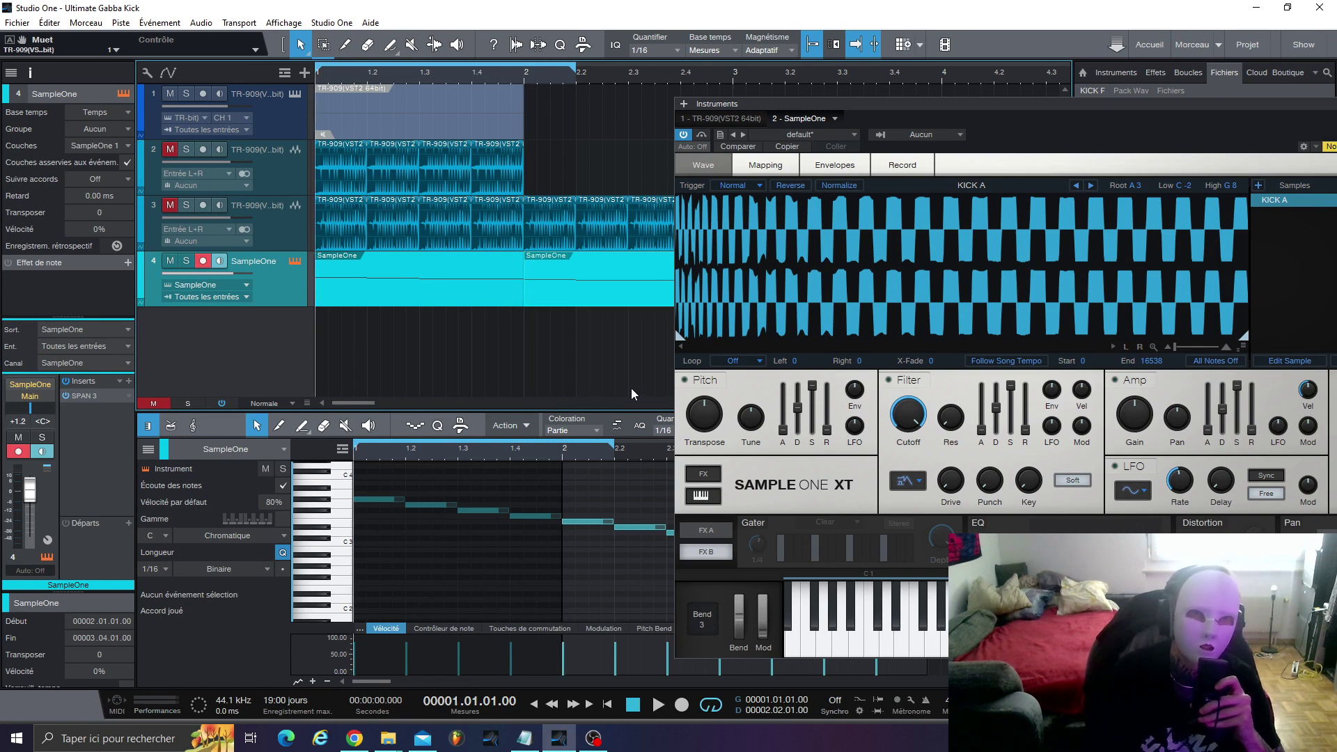
pyautogui.press('space')
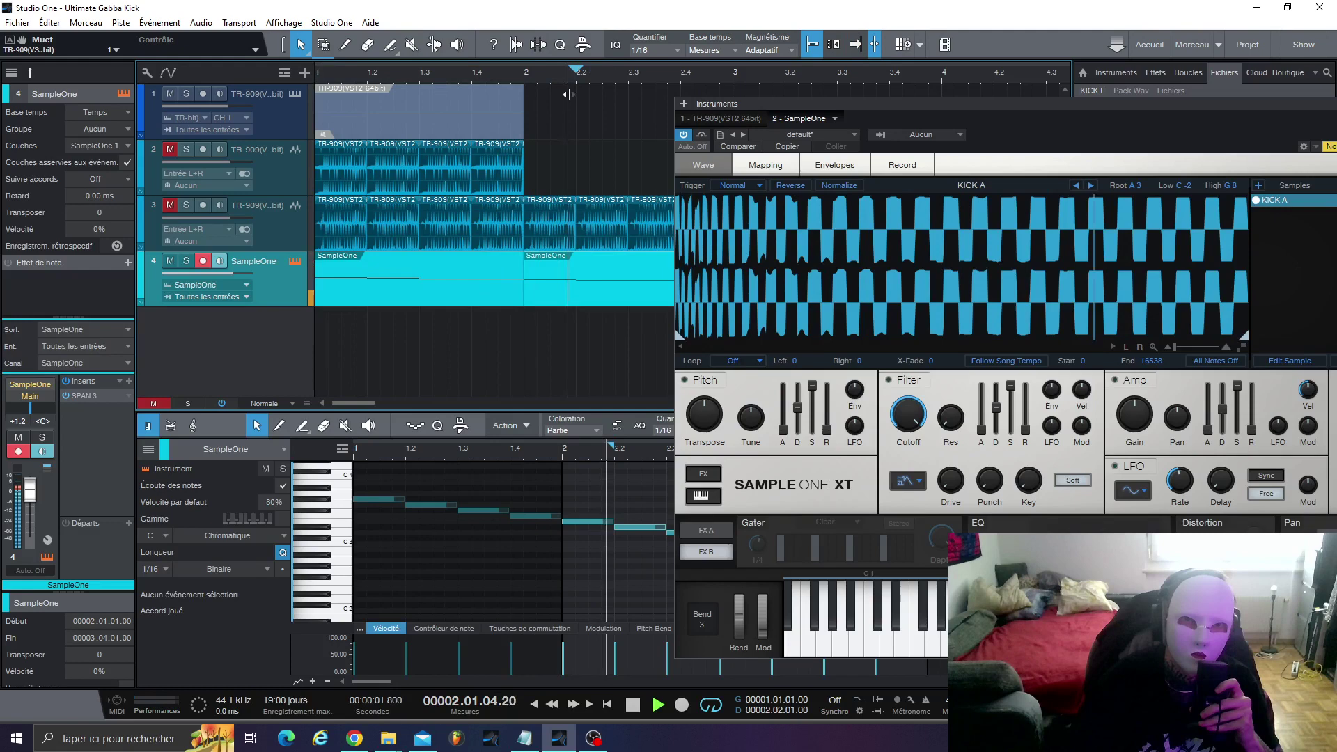
pyautogui.moveTo(569, 95); pyautogui.dragTo(527, 80)
pyautogui.click(528, 80)
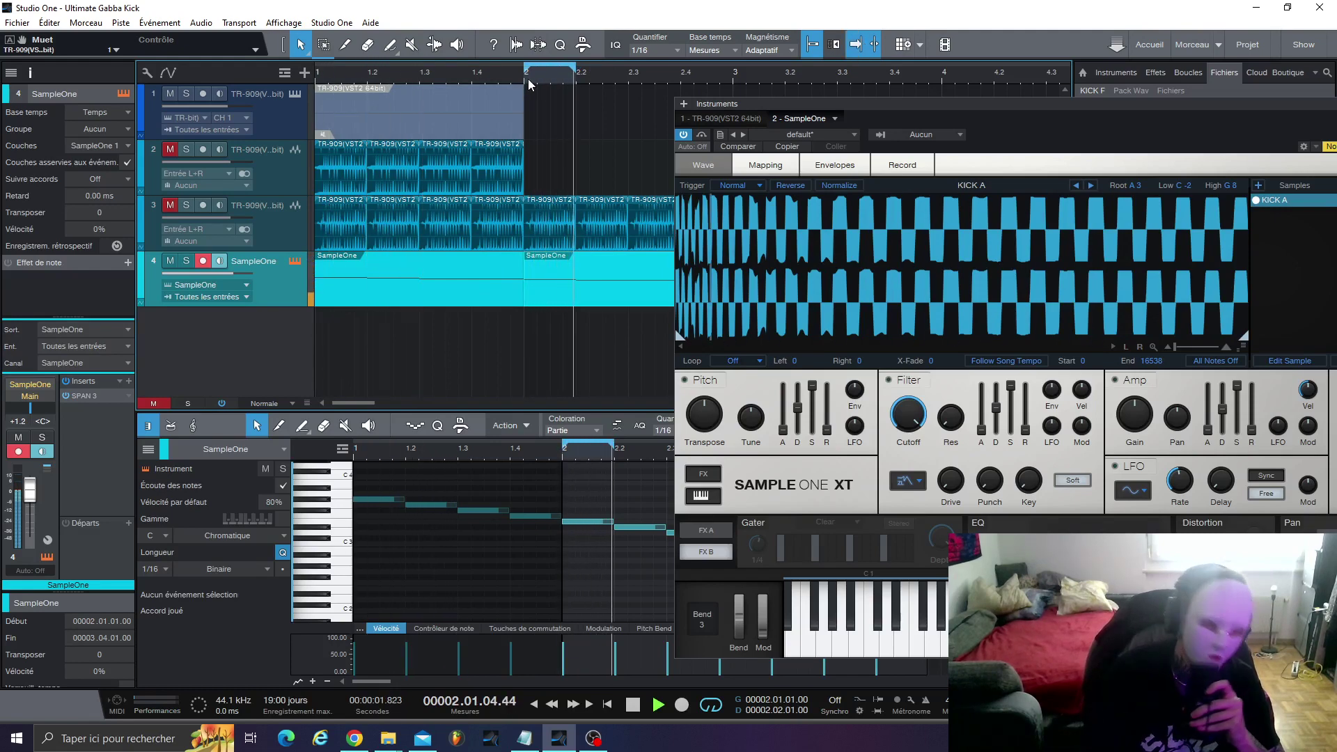
pyautogui.press('space')
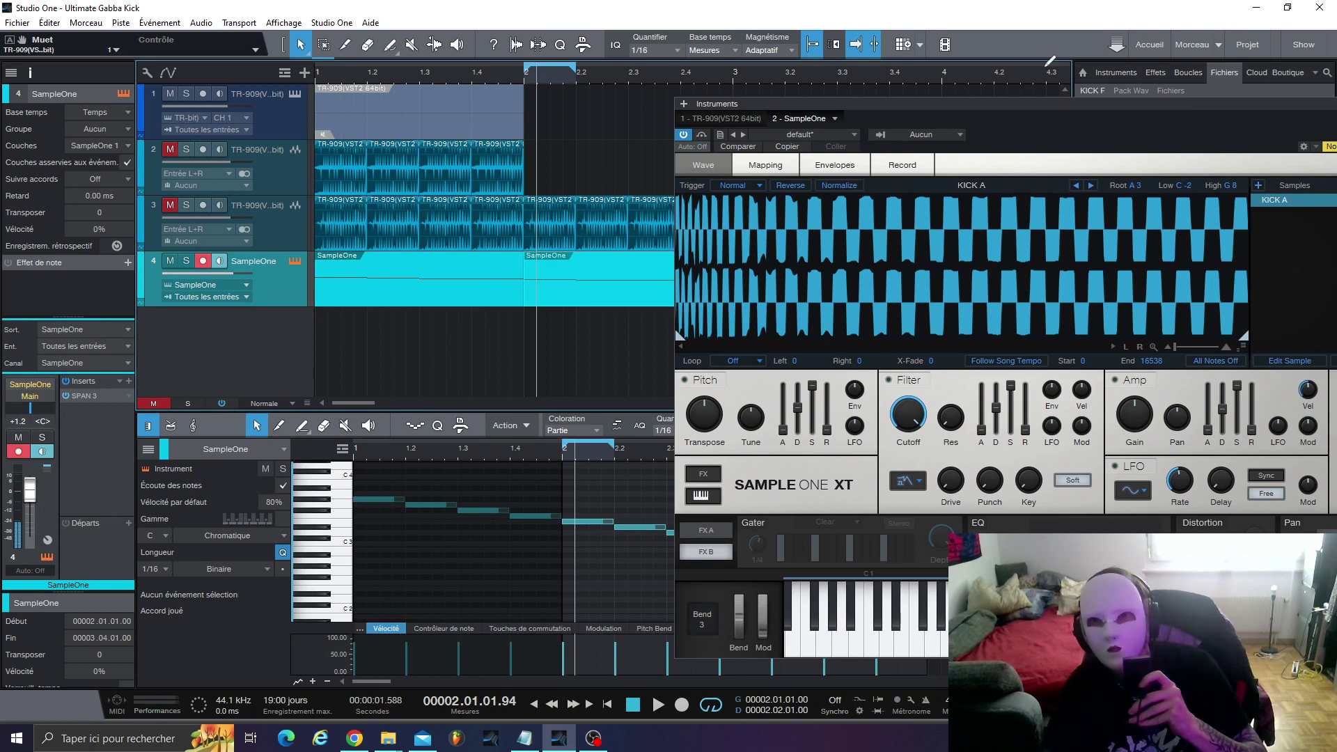
# Step: Close the SampleOne window and collapse the Gayo Gabba Kick 160 folder to look over the kick folders
pyautogui.moveTo(1053, 103); pyautogui.dragTo(771, 105)
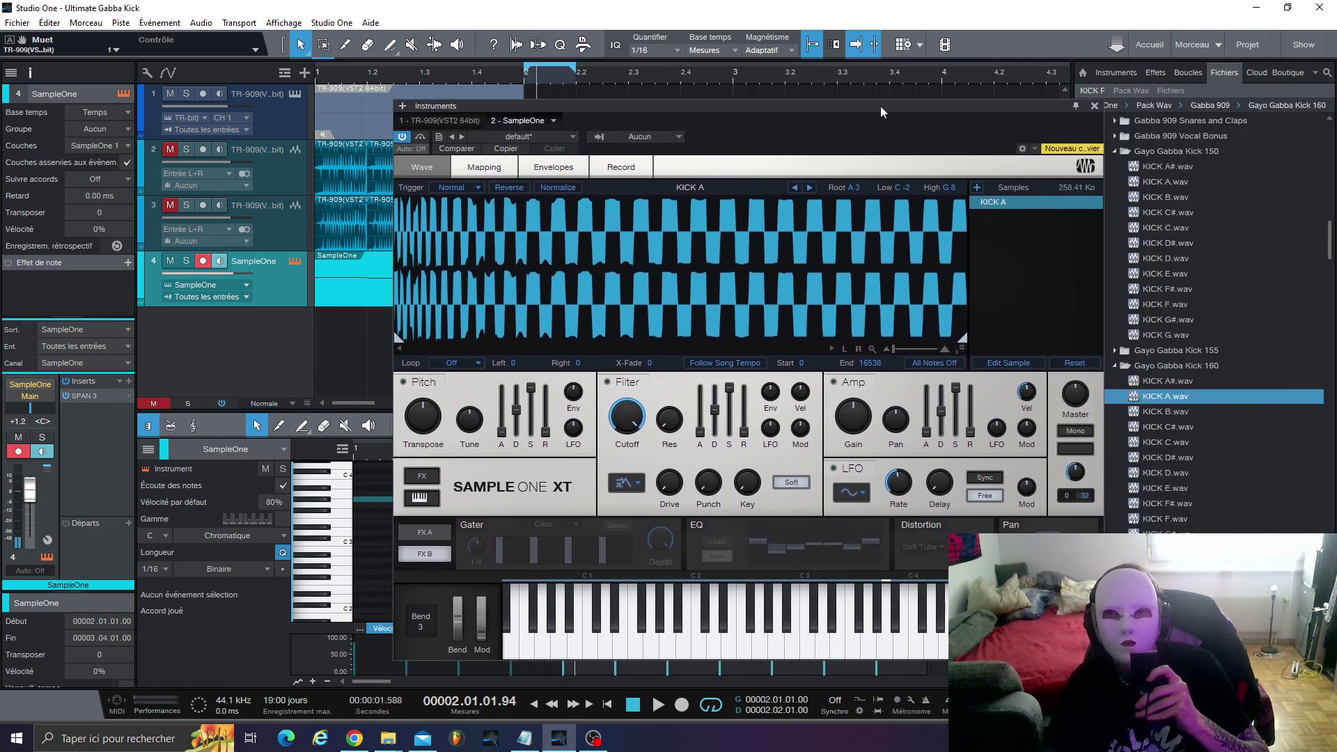
pyautogui.click(1094, 107)
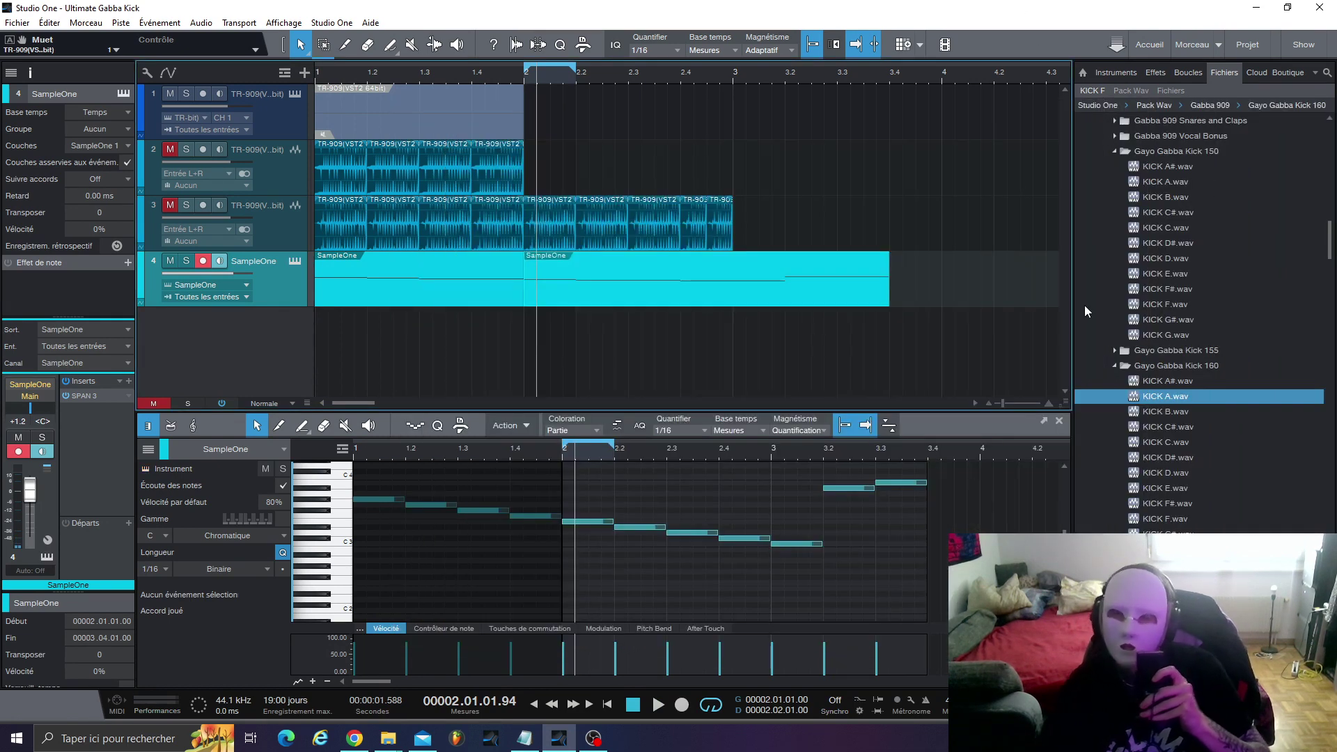
pyautogui.click(1114, 366)
pyautogui.scroll(1, 1113, 345)
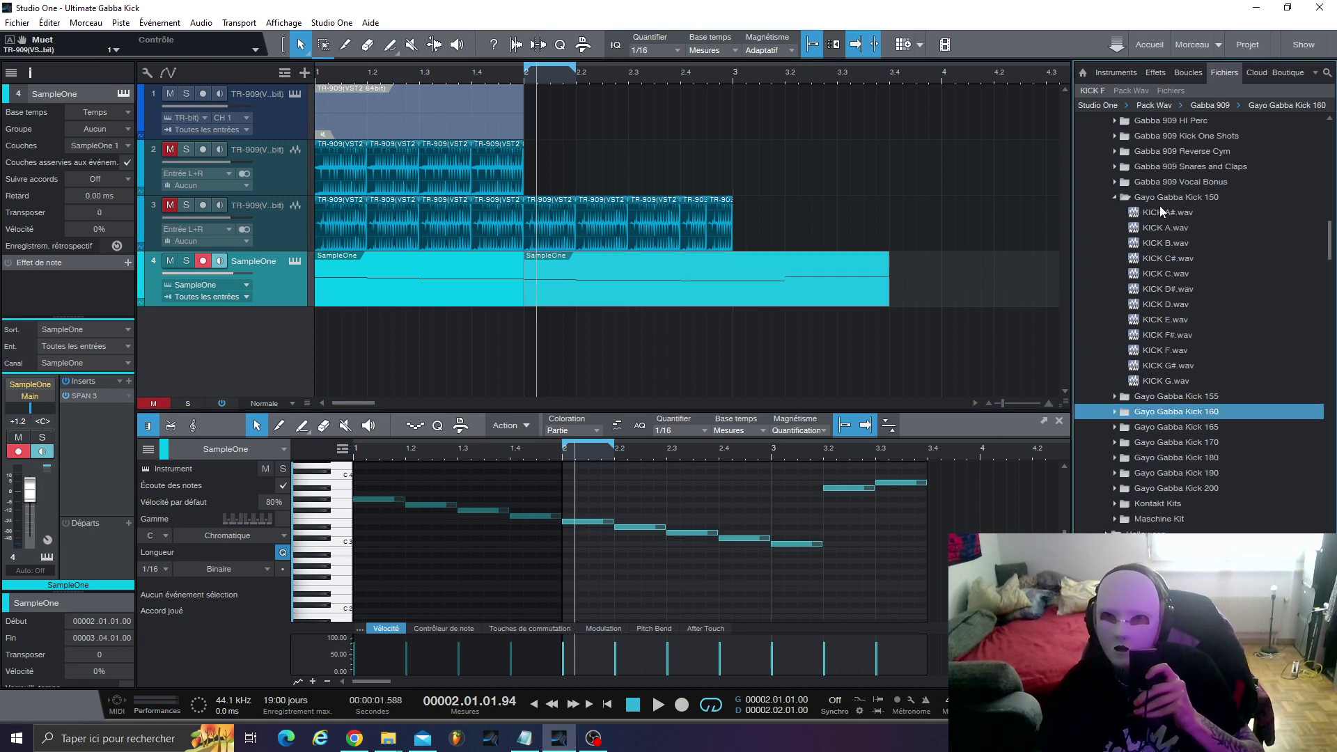
pyautogui.scroll(-2, 1160, 206)
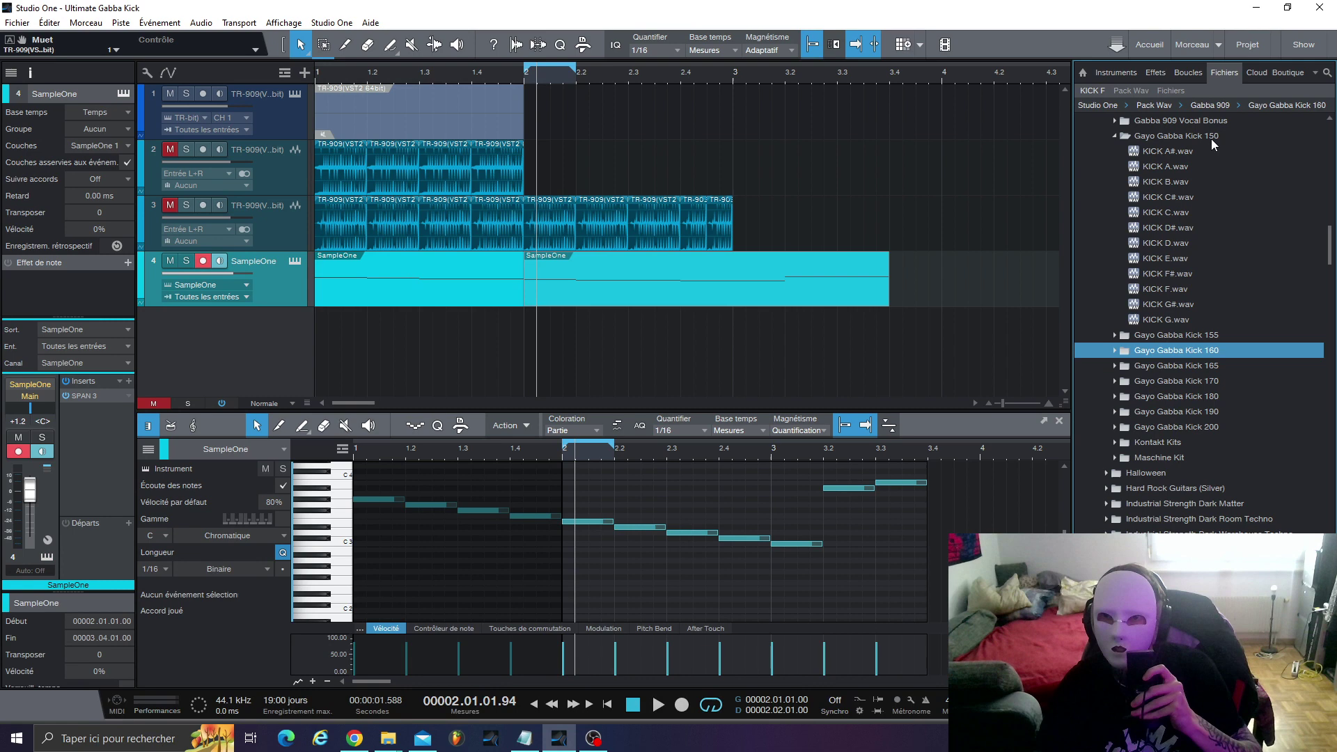